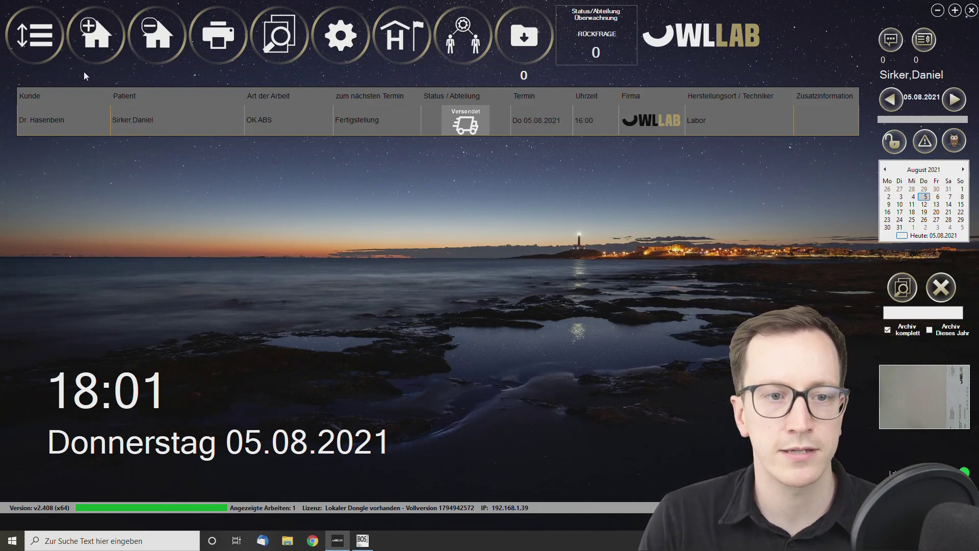
- Start a new order through the QR-code intake and check its extended details
left_click(99, 49)
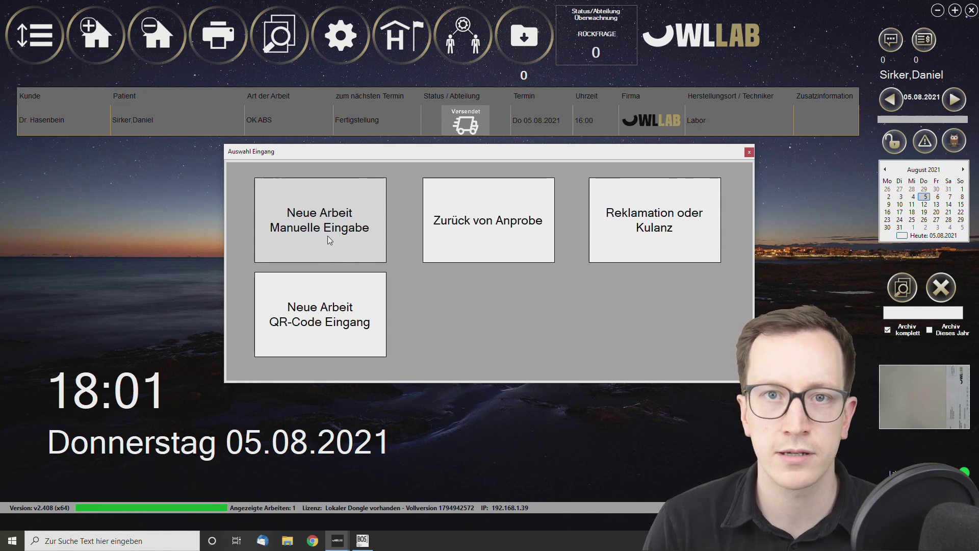
left_click(300, 329)
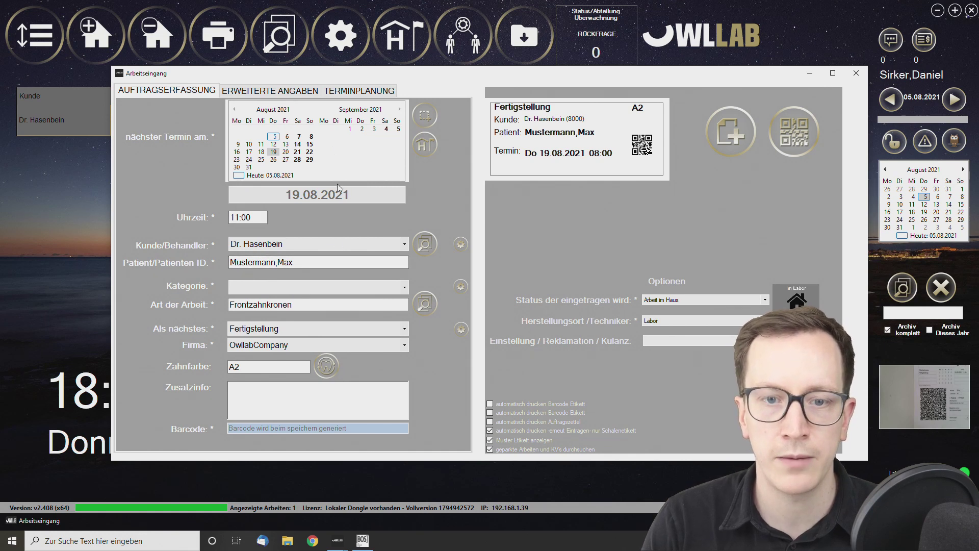
left_click(269, 92)
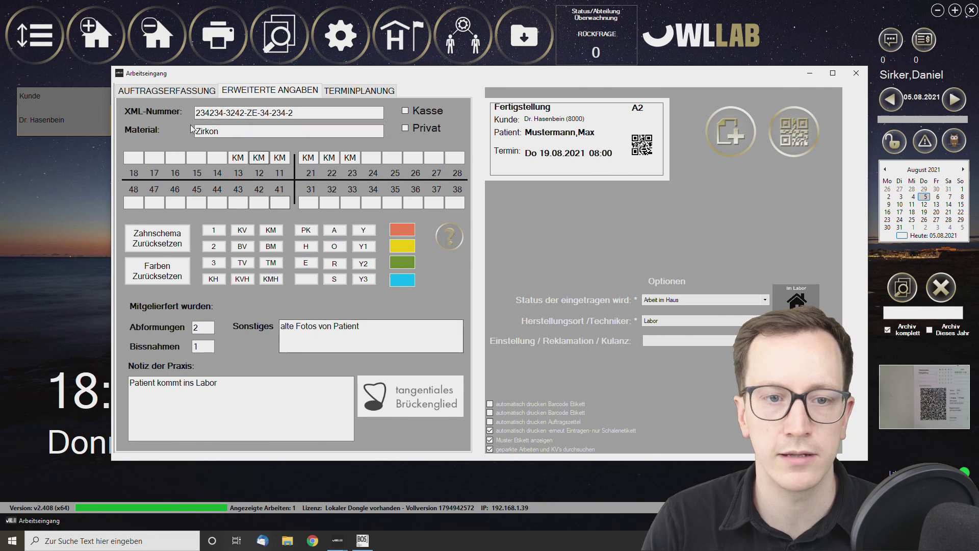
left_click(194, 92)
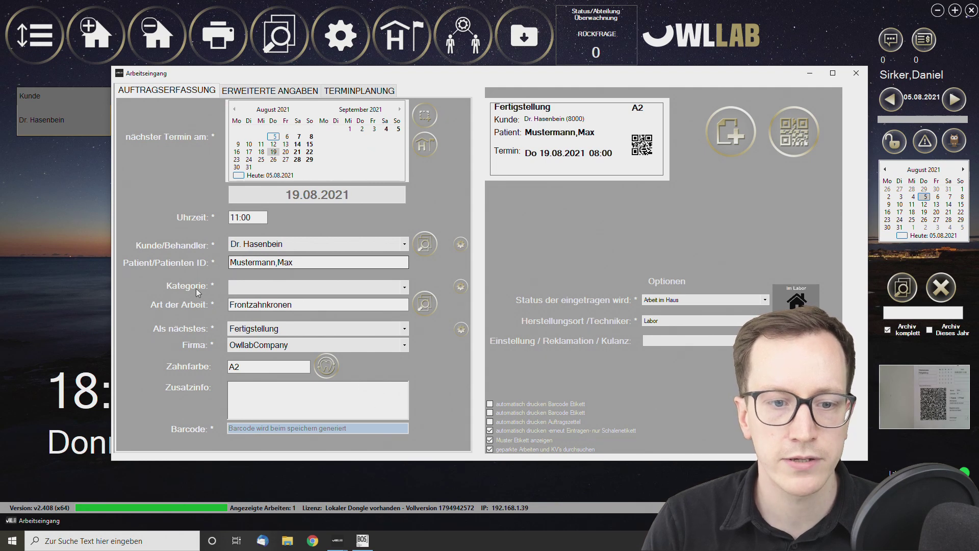
- Set the category to Kronen und Brücken and add Krone Zirkonoxid CAM-Fräsung from Leistungsliste 2, filtering it by "zirkon"
left_click(267, 287)
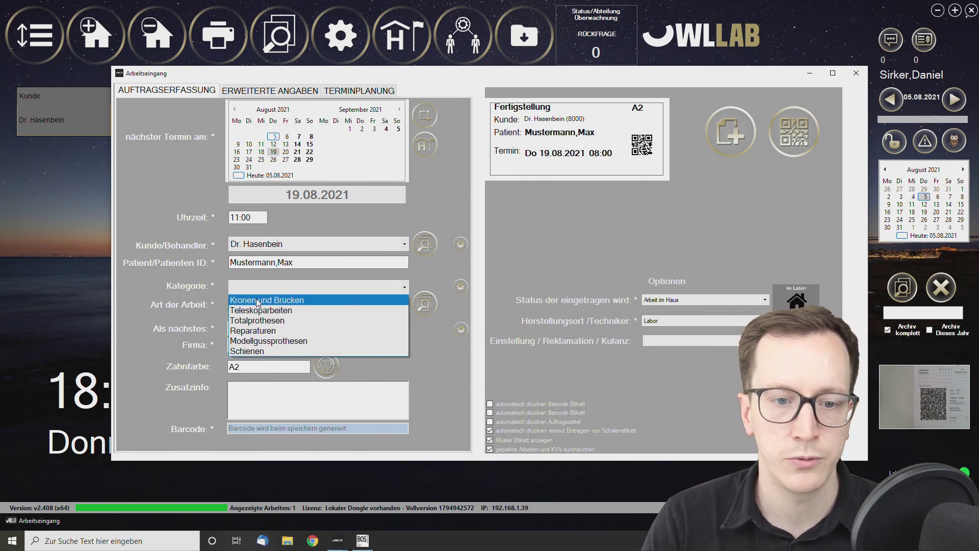
left_click(258, 300)
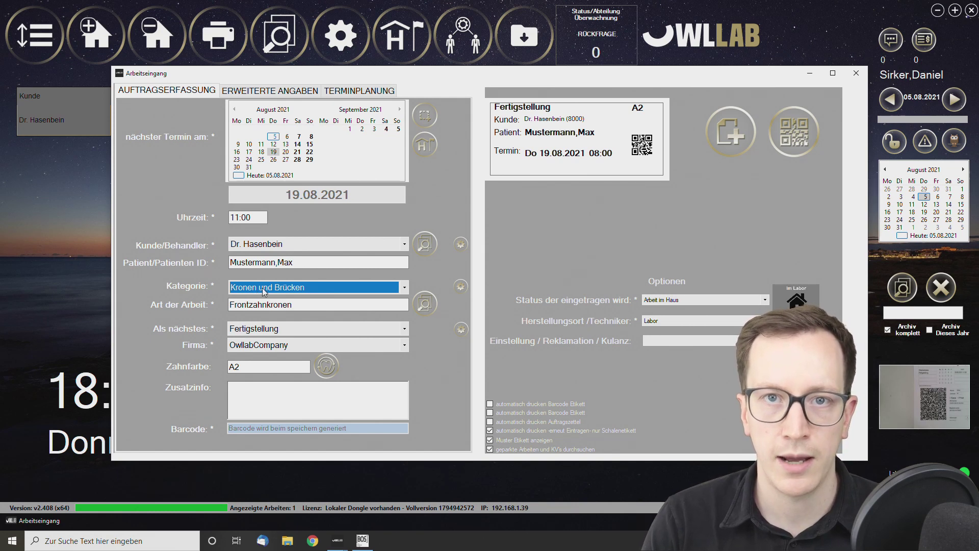
left_click(425, 305)
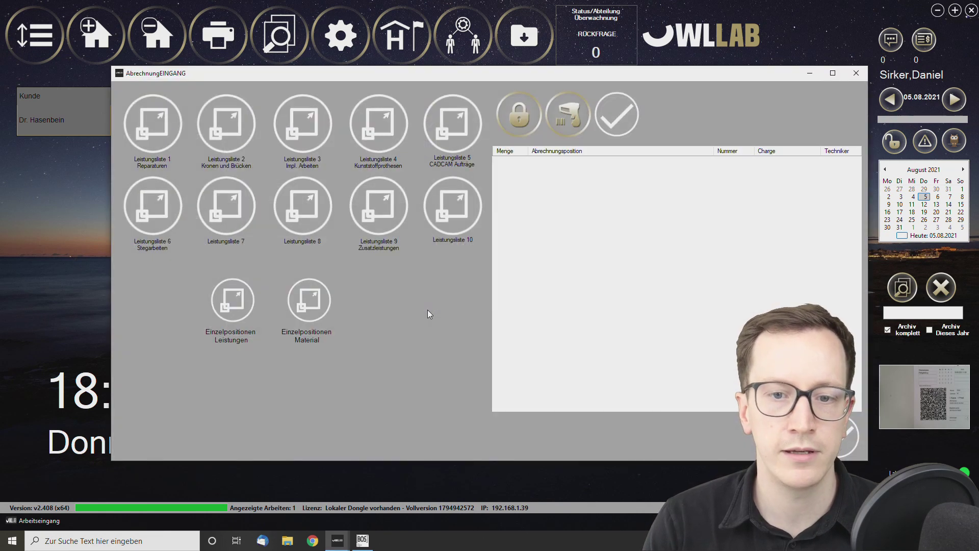
left_click(235, 145)
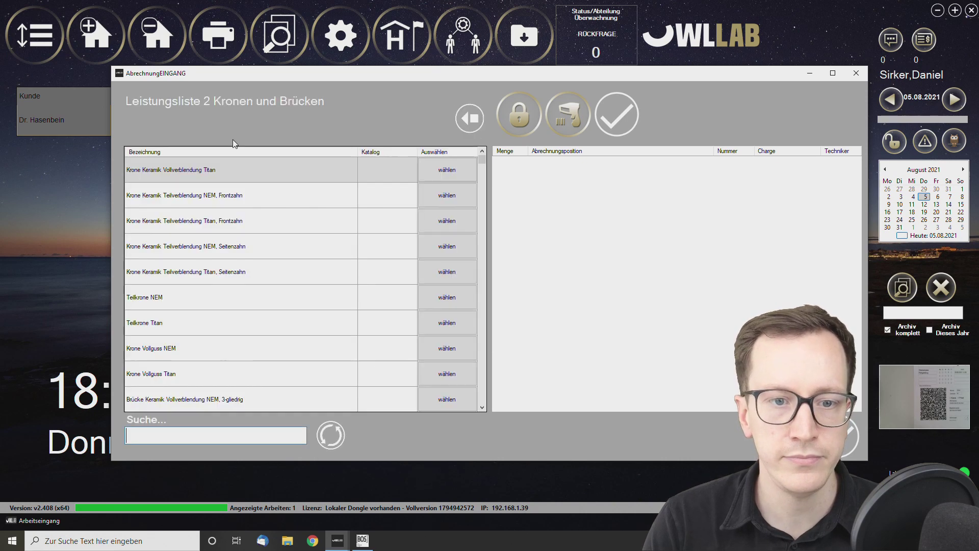
type("zirkon")
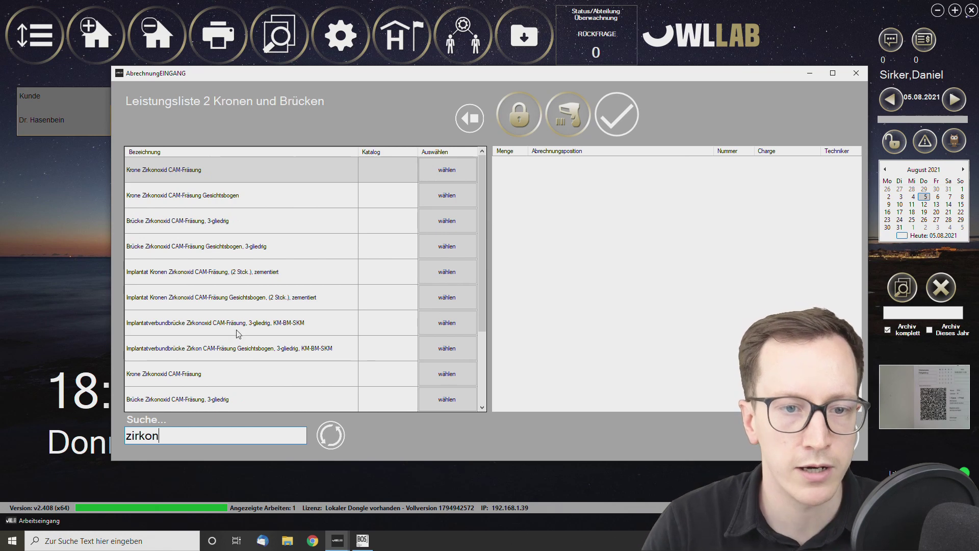
left_click(451, 173)
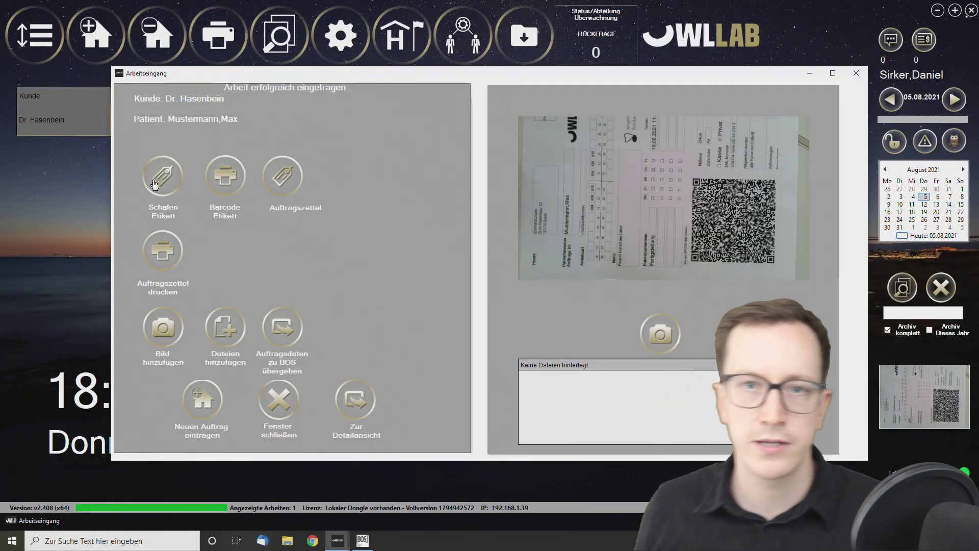
- Capture one photo of the order slip and one of the dental models for the order, and close the intake window
left_click(664, 335)
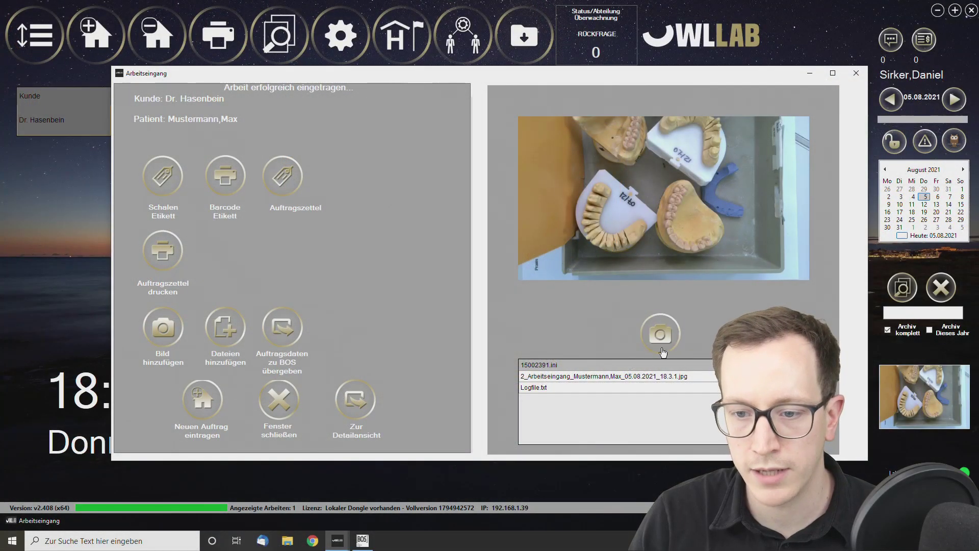
left_click(663, 352)
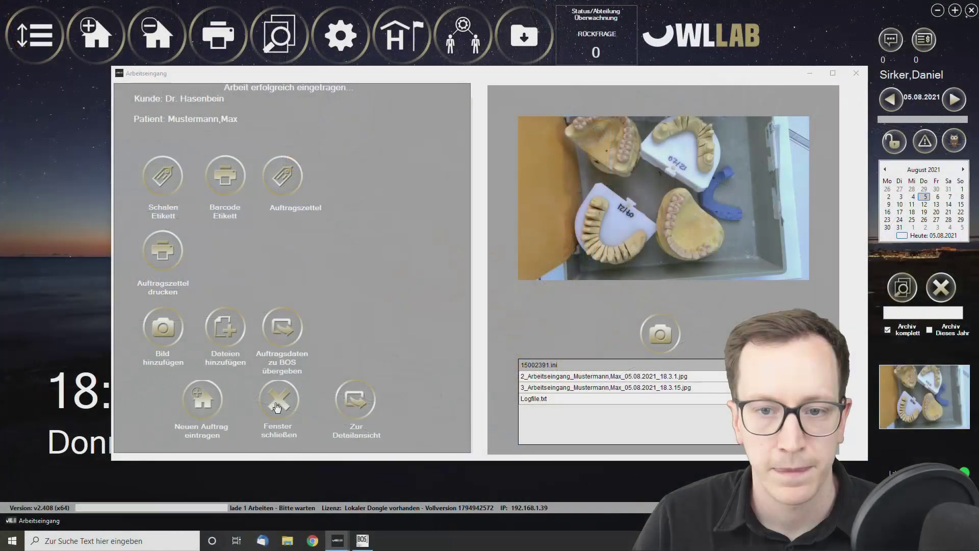
left_click(276, 403)
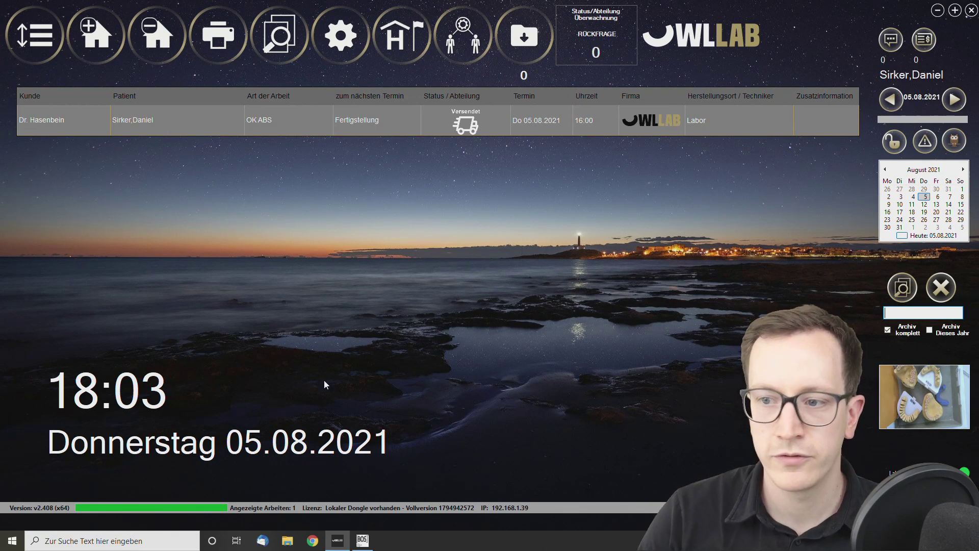
- Open the order scheduled for 19.08.2021 and review its images, camera, 3D data, phone notes and billing positions
left_click(925, 213)
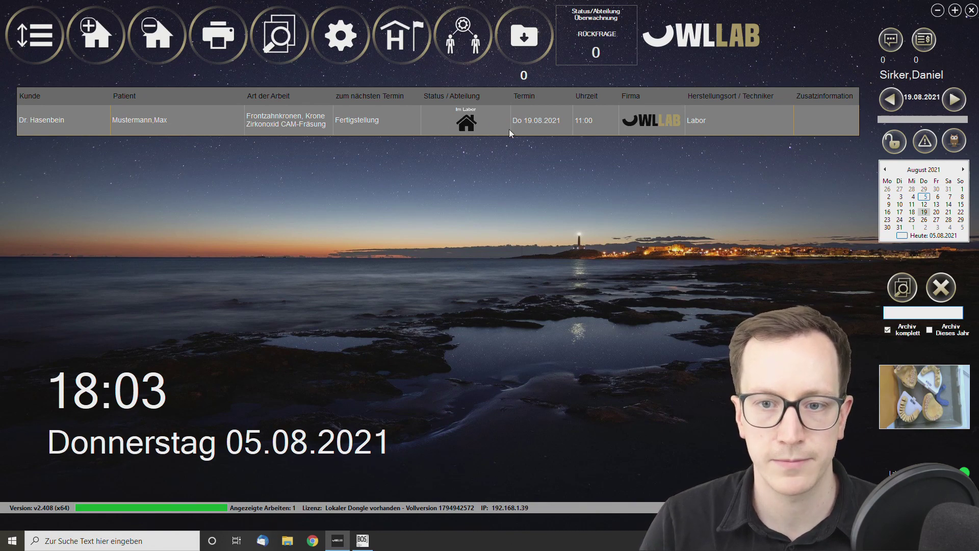
double_click(439, 120)
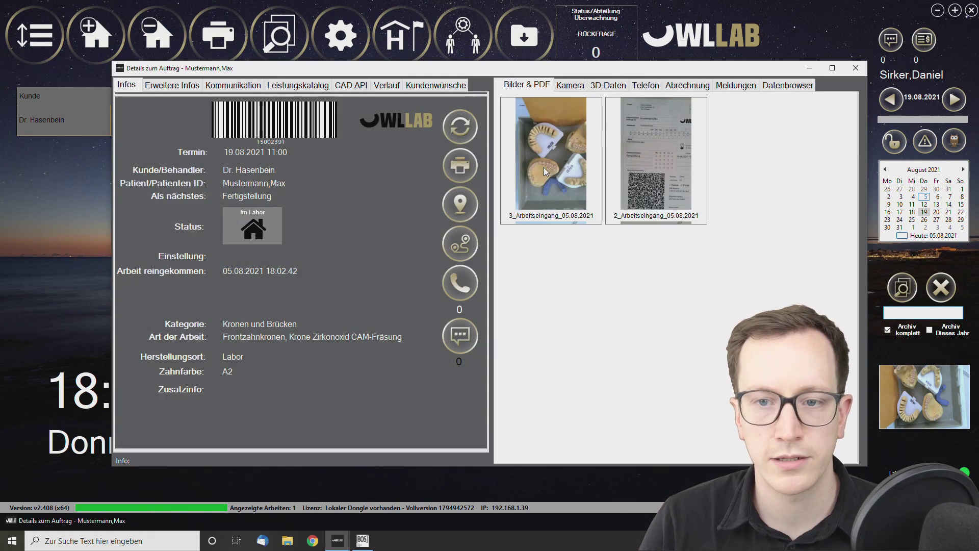
left_click(575, 87)
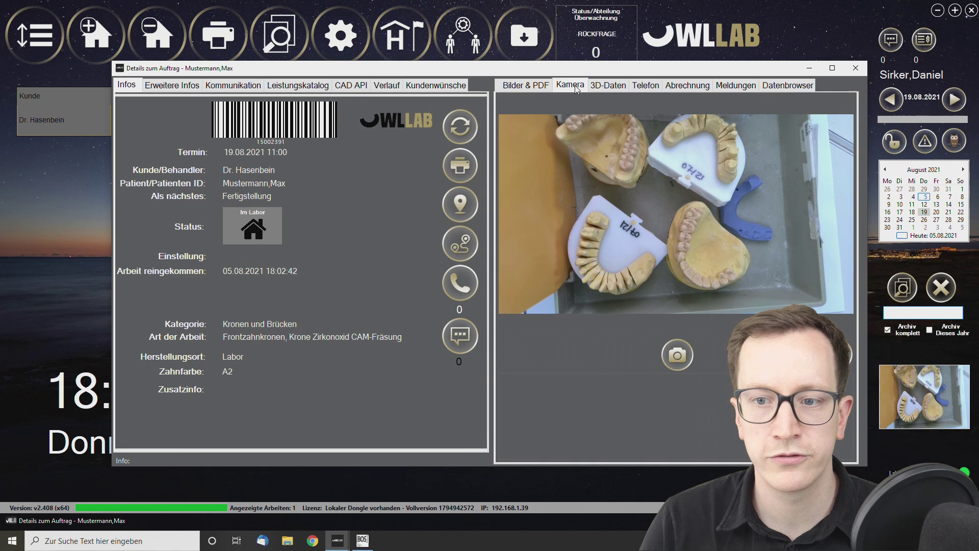
left_click(613, 90)
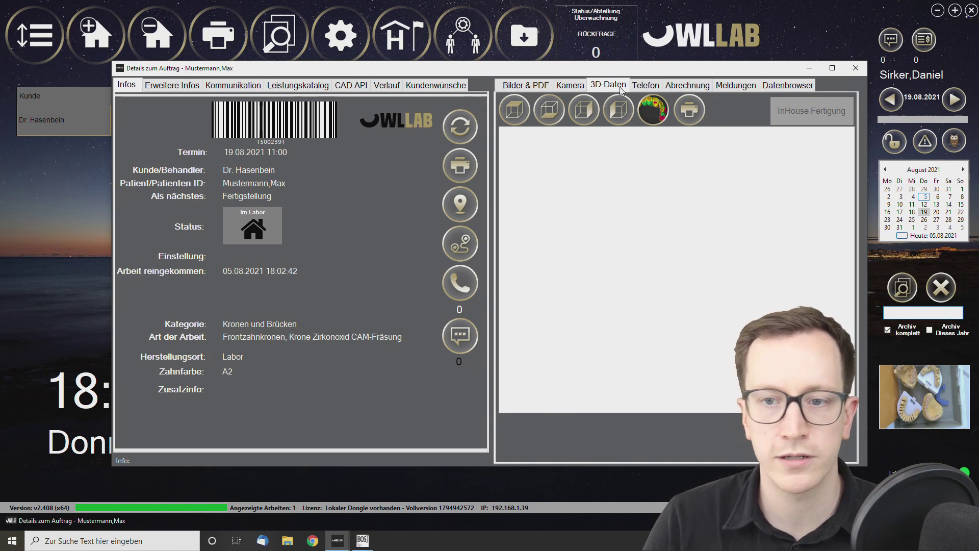
left_click(641, 90)
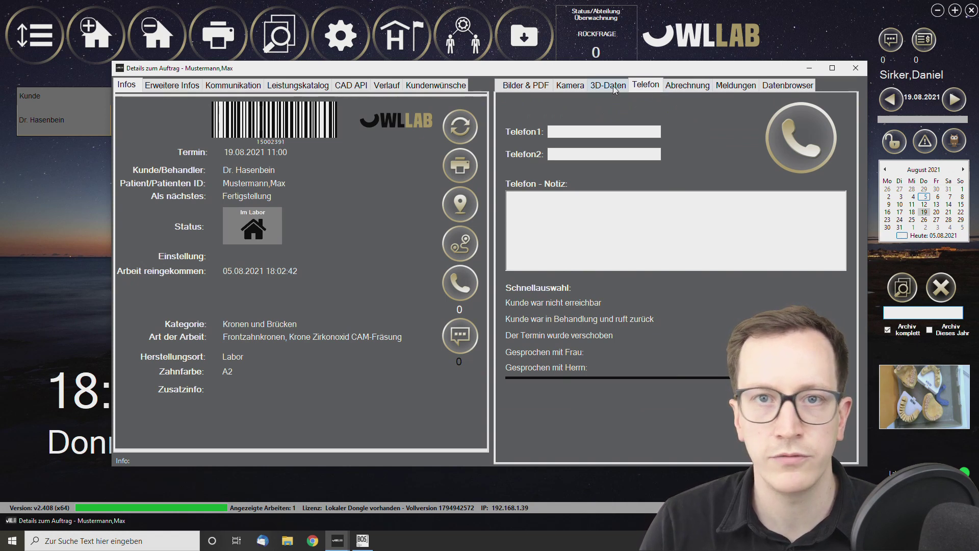
left_click(691, 87)
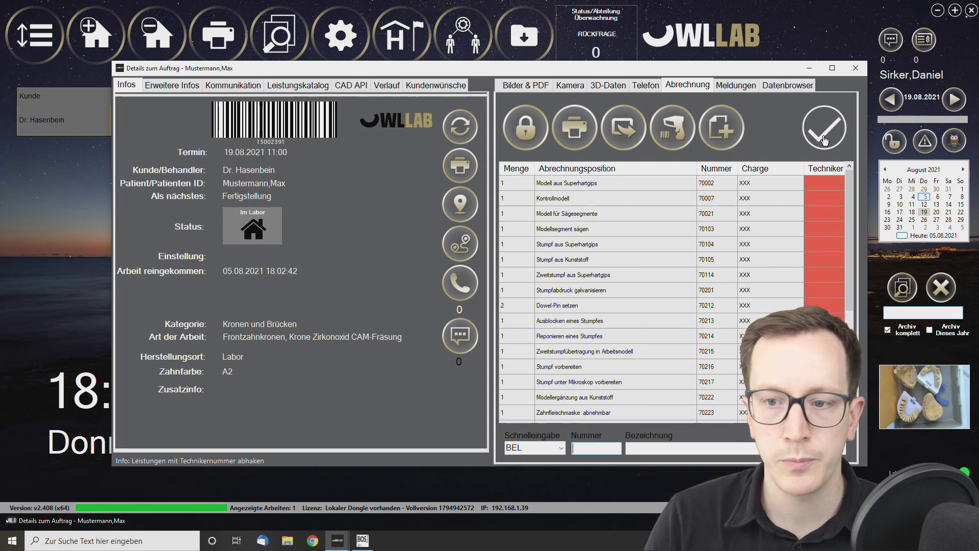
left_click_drag(852, 219, 852, 322)
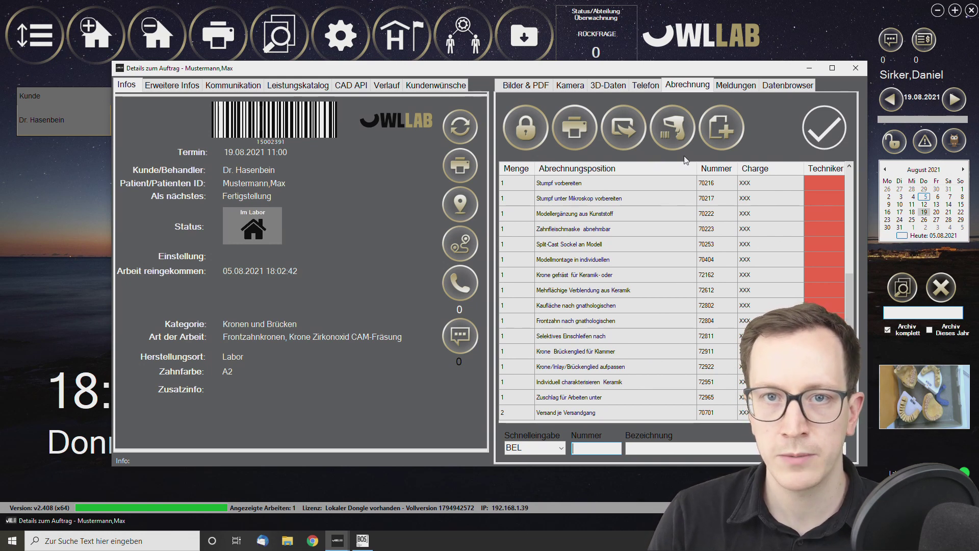
left_click(855, 67)
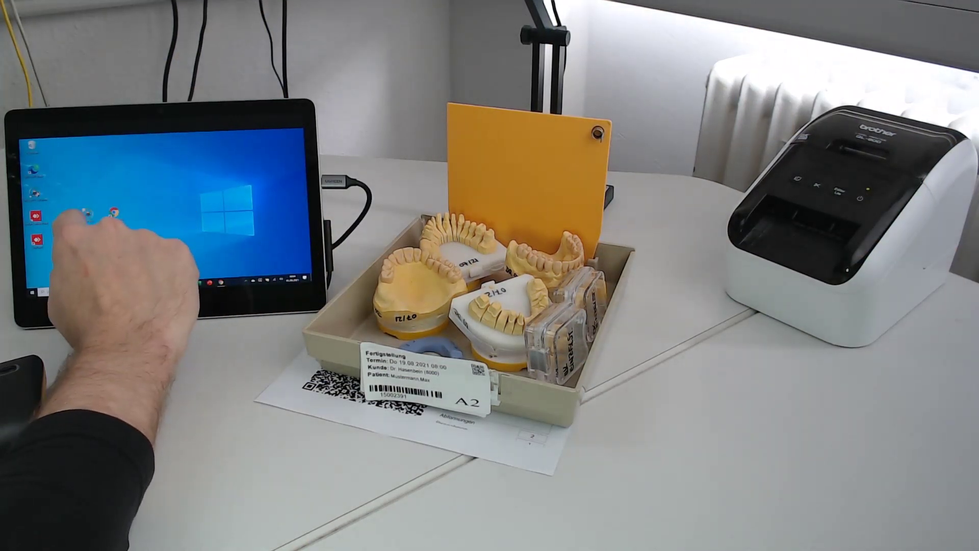
- Launch OWLAPP on the tablet and log in with the technician number
double_click(83, 214)
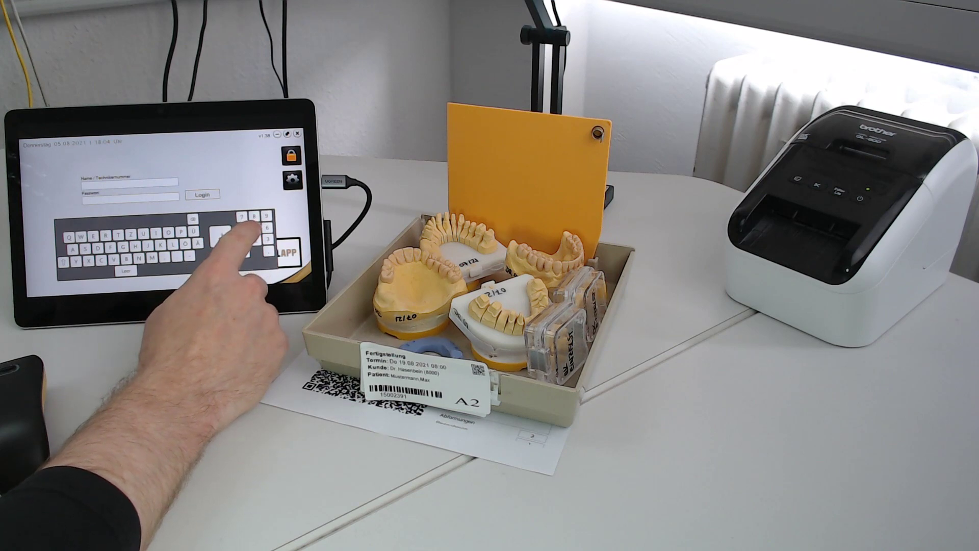
left_click(254, 227)
left_click(255, 240)
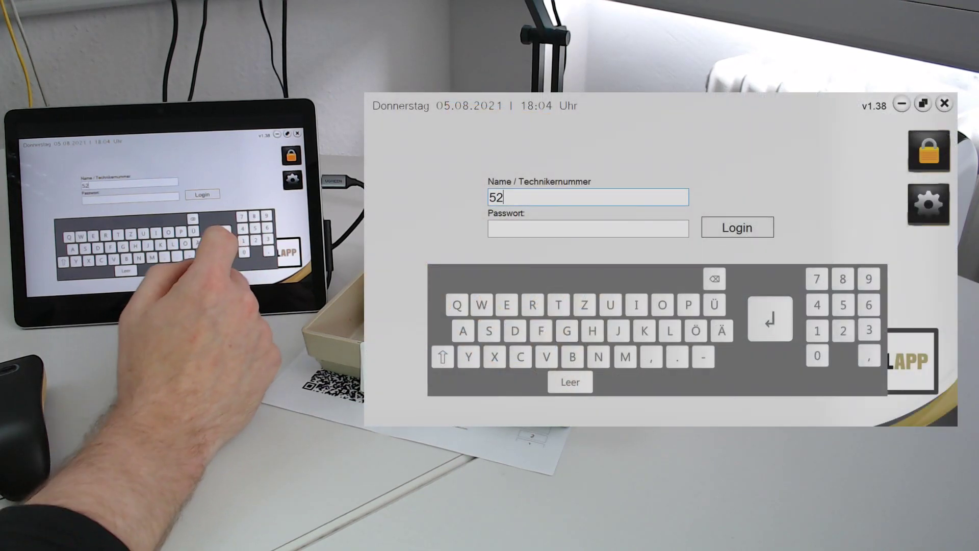
left_click(220, 236)
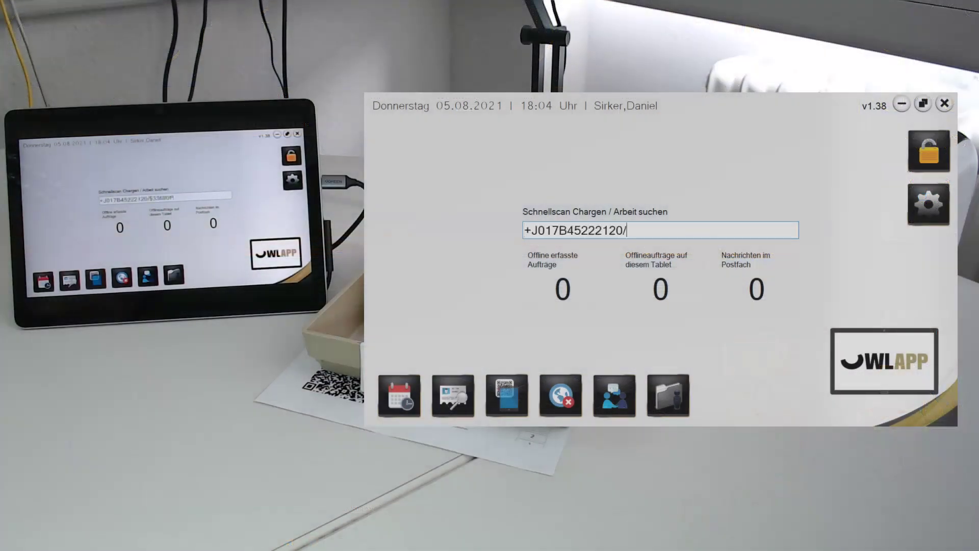
- Scan the Vita Zahnfabrik material codes with batches 33690, 60250 and 81170, assign them to the order's barcode and save
type("$33690R")
key("Return")
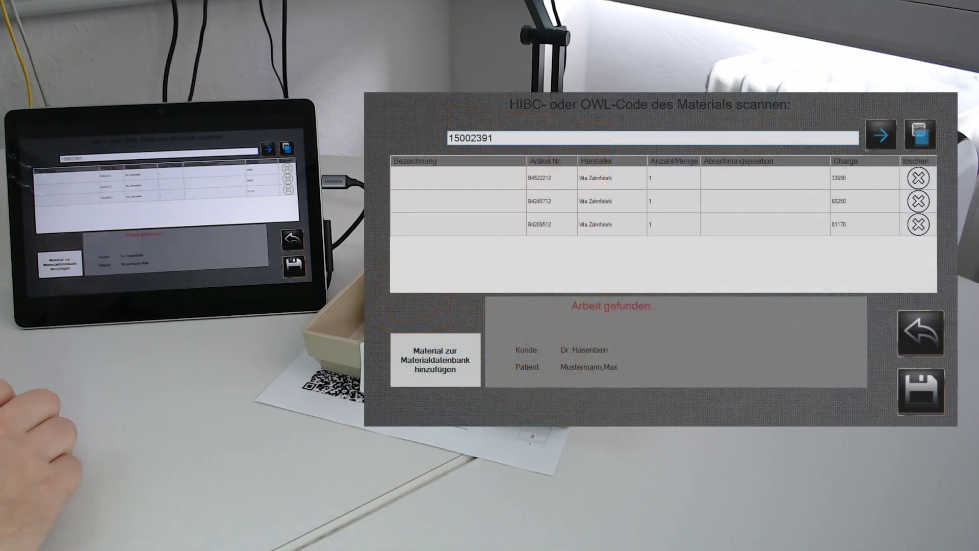
left_click(294, 266)
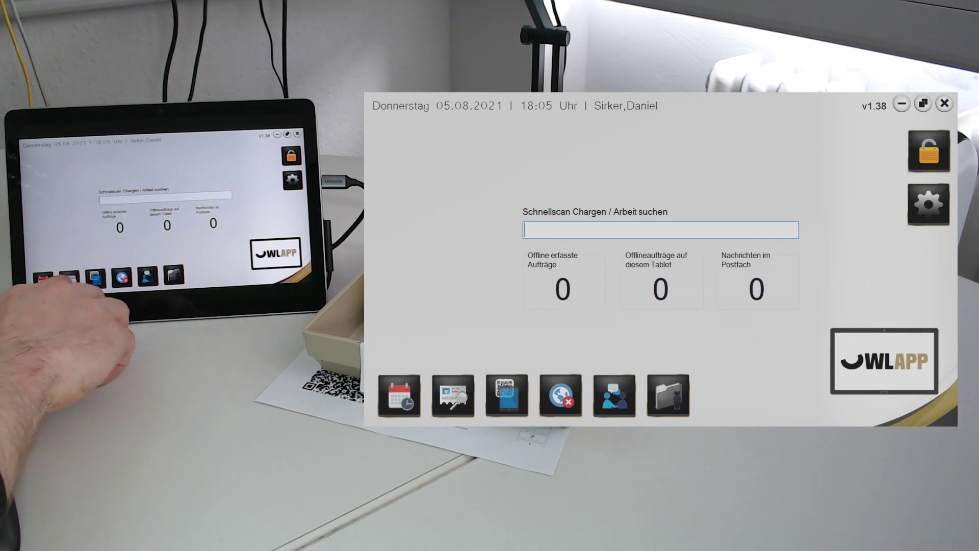
- Search for the order by the first two letters of the patient's name and open its details
left_click(453, 396)
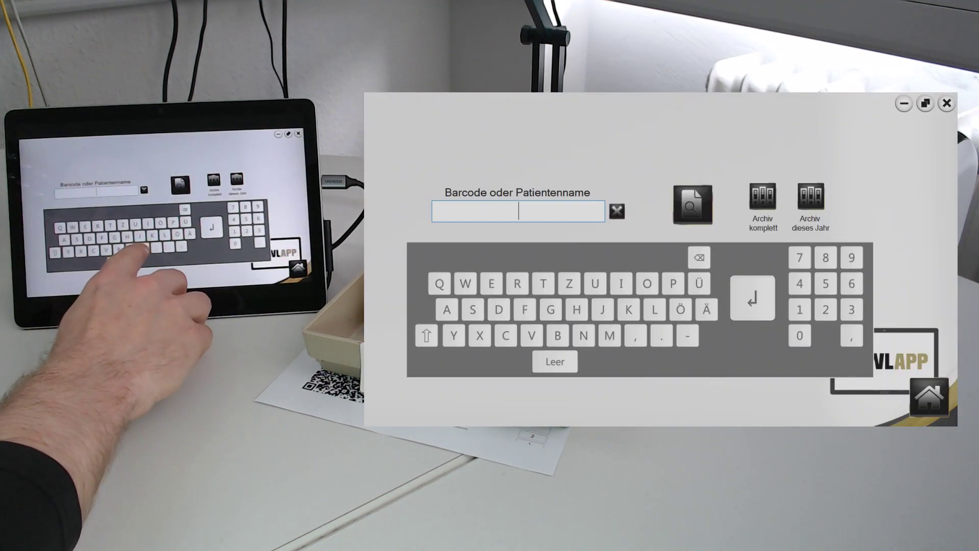
left_click(610, 336)
left_click(595, 283)
left_click(753, 298)
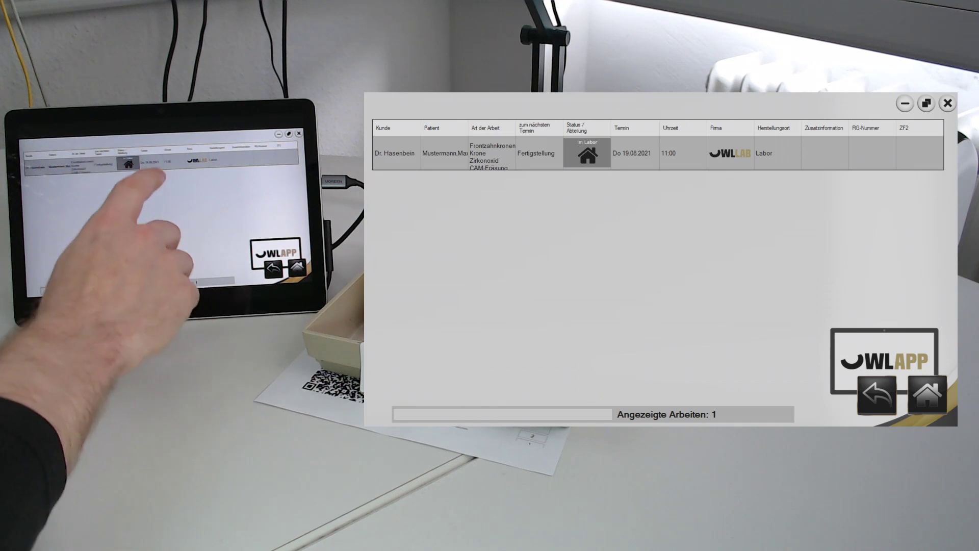
left_click(729, 153)
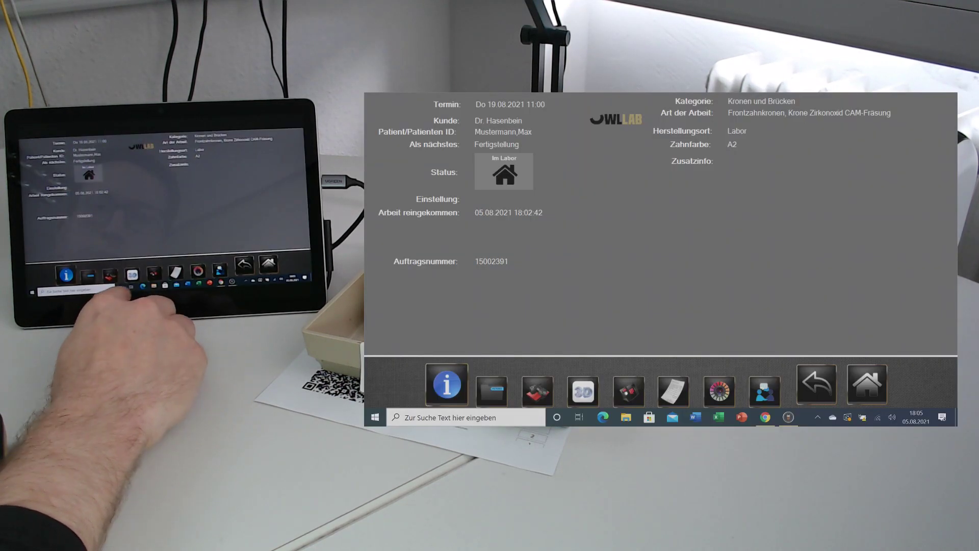
- Sign off Stumpf aus Kunststoff, Zweitstumpf aus Superhartgips and Stumpfabdruck galvanisieren with the technician number in the billing positions, and check the list
left_click(673, 391)
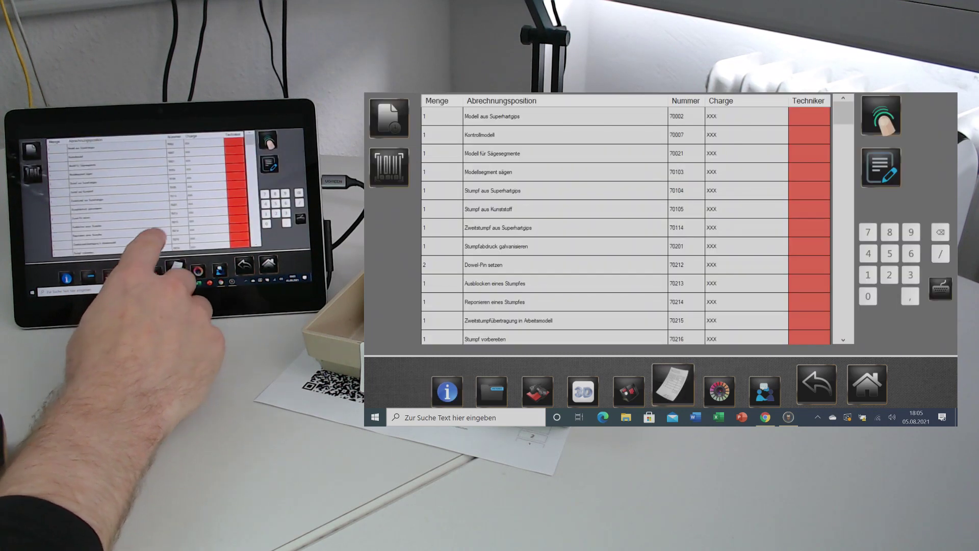
left_click(881, 115)
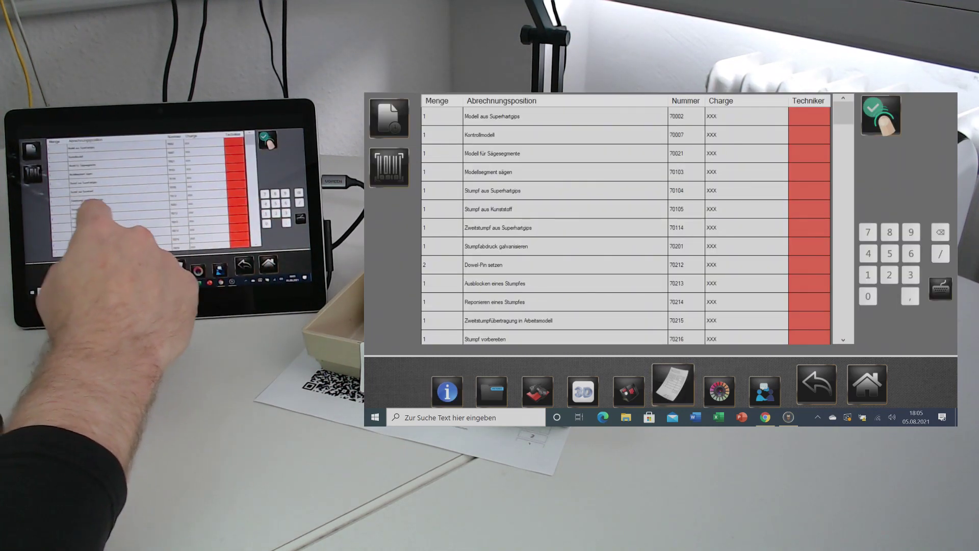
left_click(809, 209)
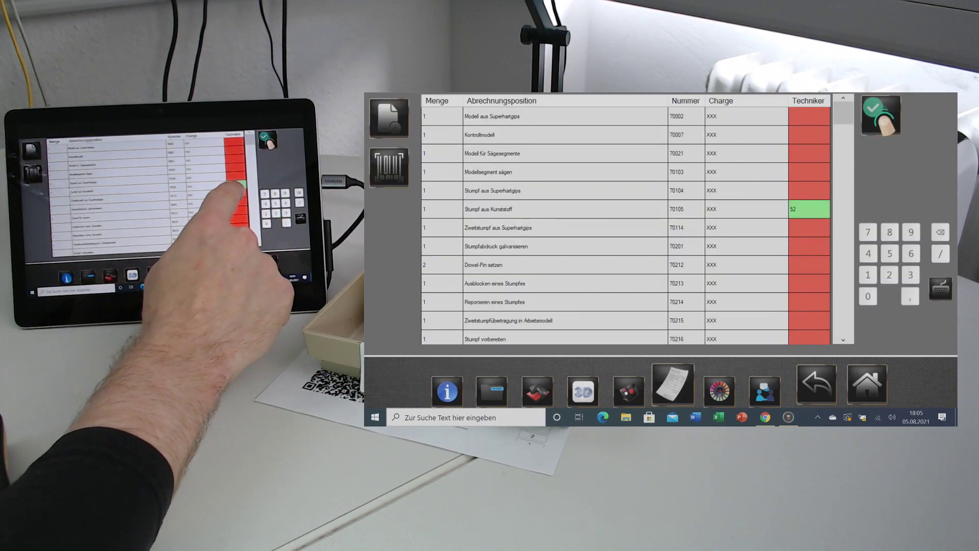
left_click(810, 227)
left_click(810, 245)
left_click(881, 115)
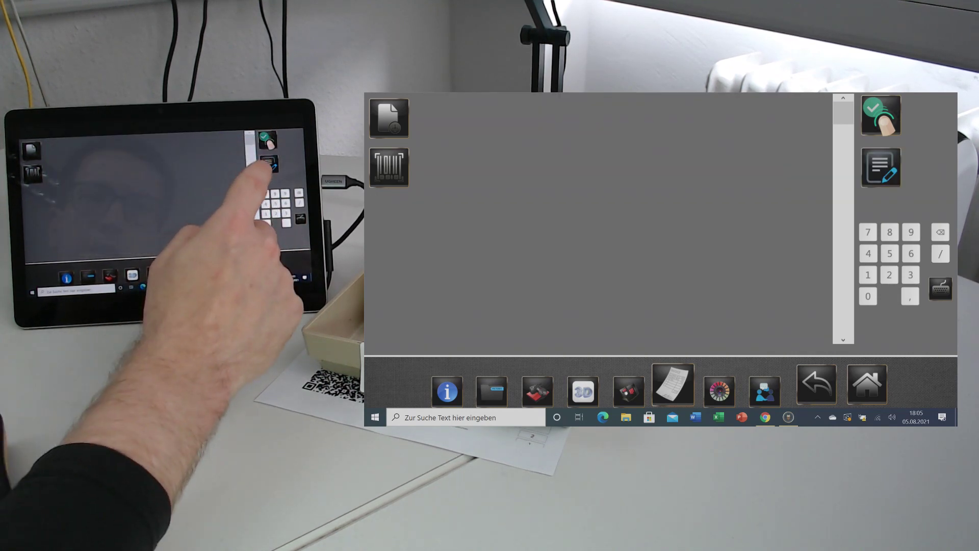
left_click(880, 168)
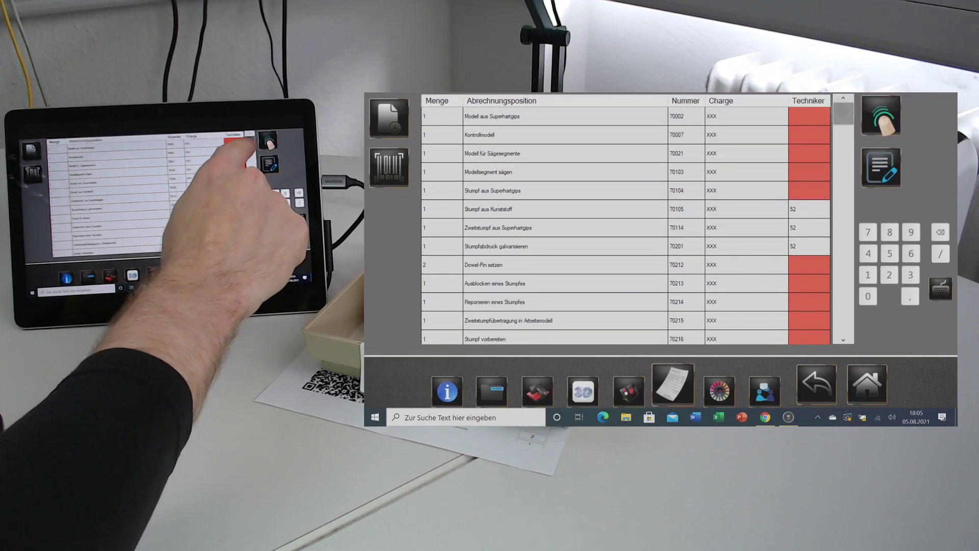
left_click(844, 316)
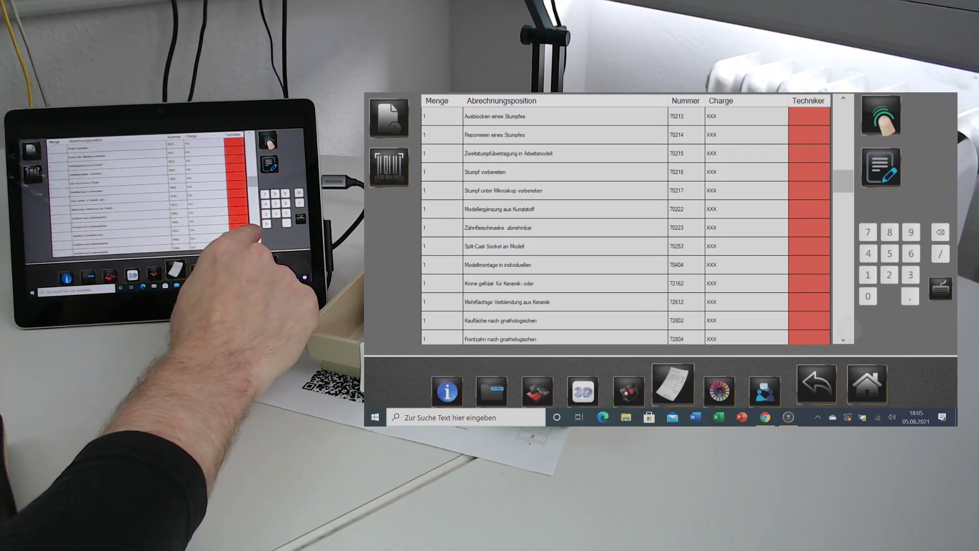
- Check the end of the billing positions list and load the upper front teeth template into the drawing area
left_click(844, 290)
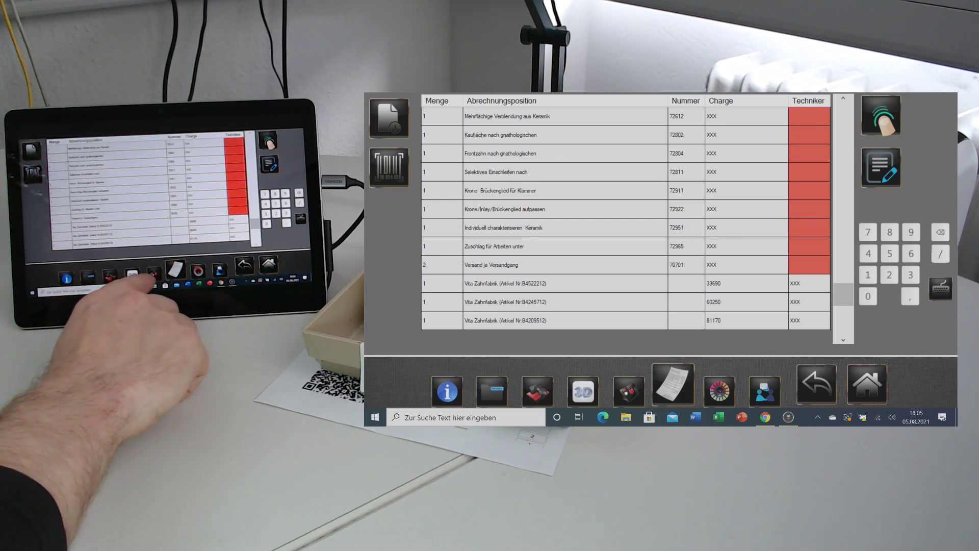
left_click(719, 390)
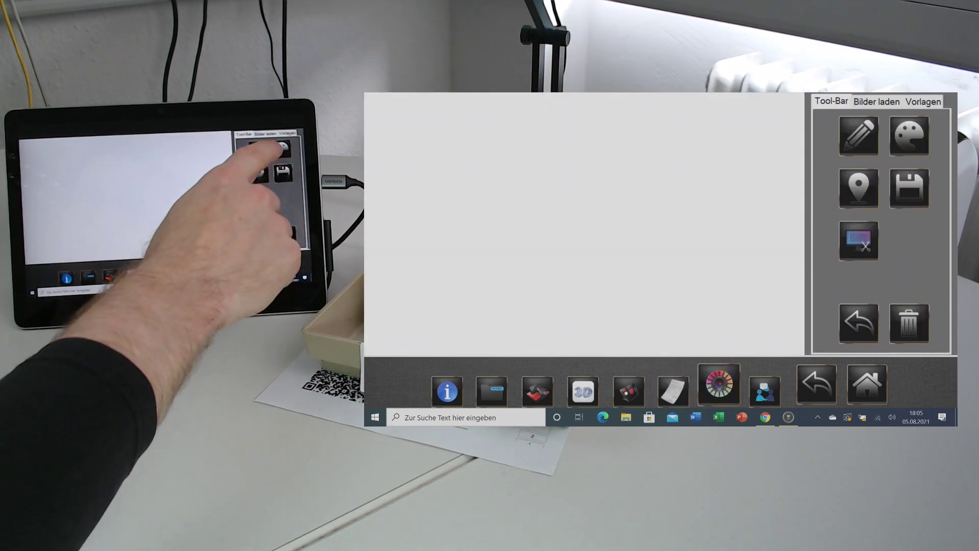
left_click(923, 102)
left_click(874, 140)
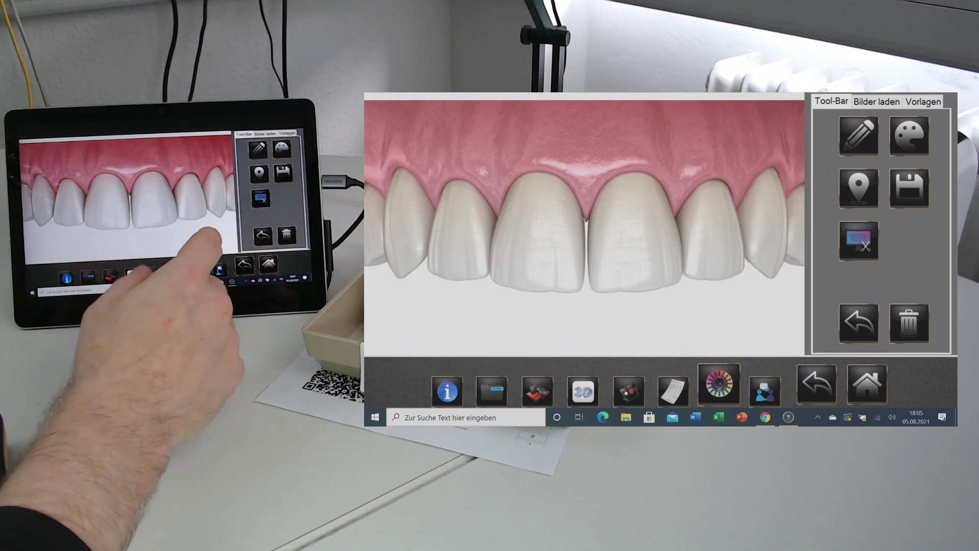
- Write A1 and draw a wavy line freehand on one central incisor and save the annotated picture to the order
left_click(859, 135)
mouse_move(599, 278)
left_mouse_down()
mouse_move(621, 267)
mouse_move(663, 273)
left_mouse_up()
mouse_move(611, 243)
left_mouse_down()
mouse_move(628, 240)
mouse_move(627, 231)
left_mouse_up()
left_click_drag(648, 224, 661, 244)
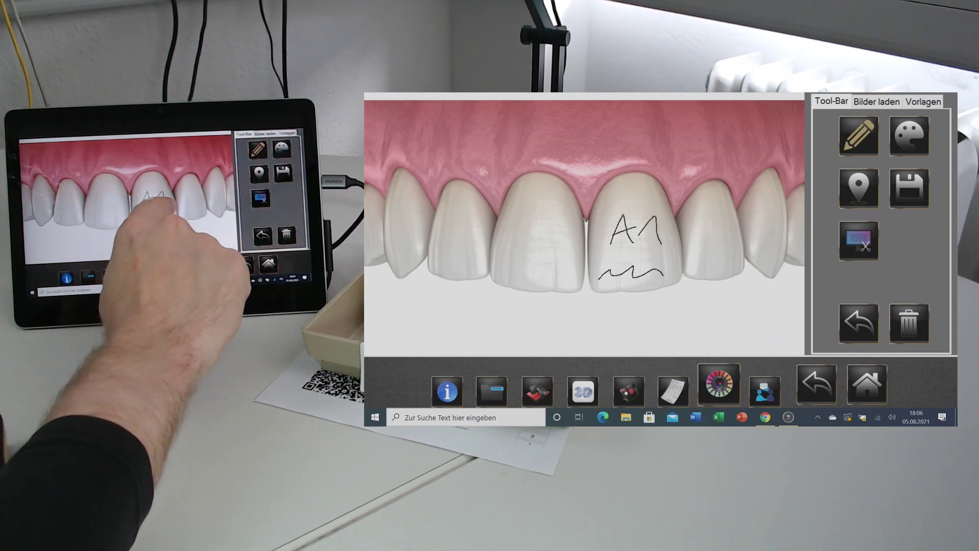
left_click(909, 187)
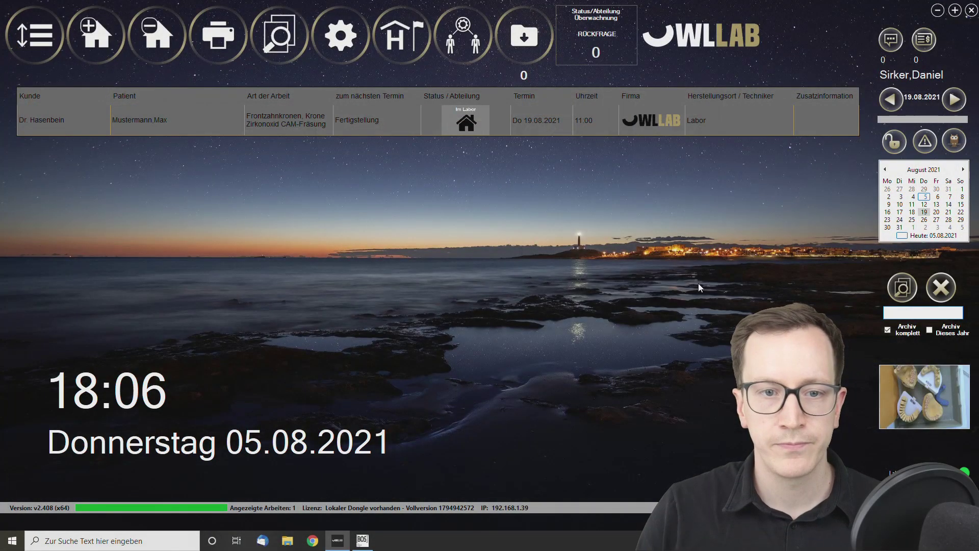
- Switch to OWLLAB on the PC, open the Frontzahnkronen order and review its pictures, technician sign-offs and material entries
double_click(459, 125)
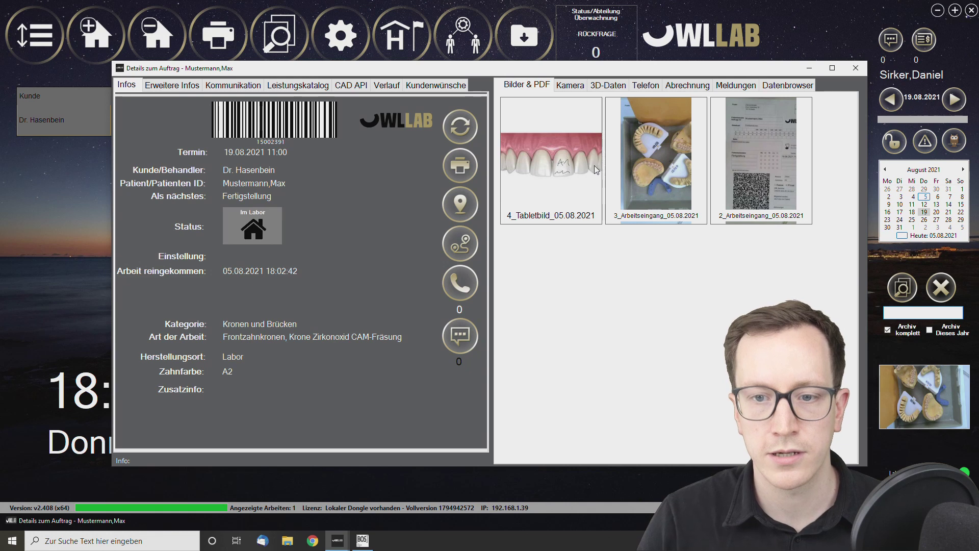
left_click(686, 86)
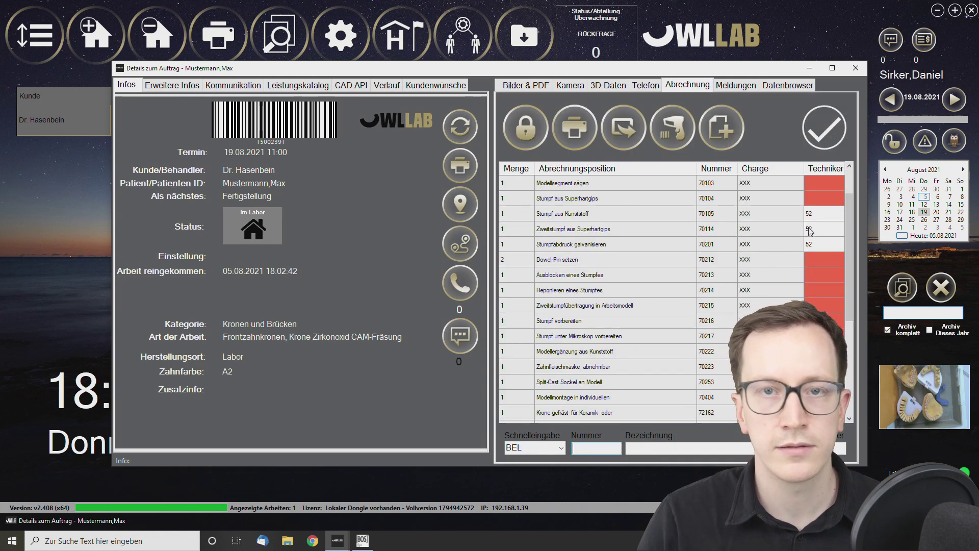
scroll(826, 244, "down", 4)
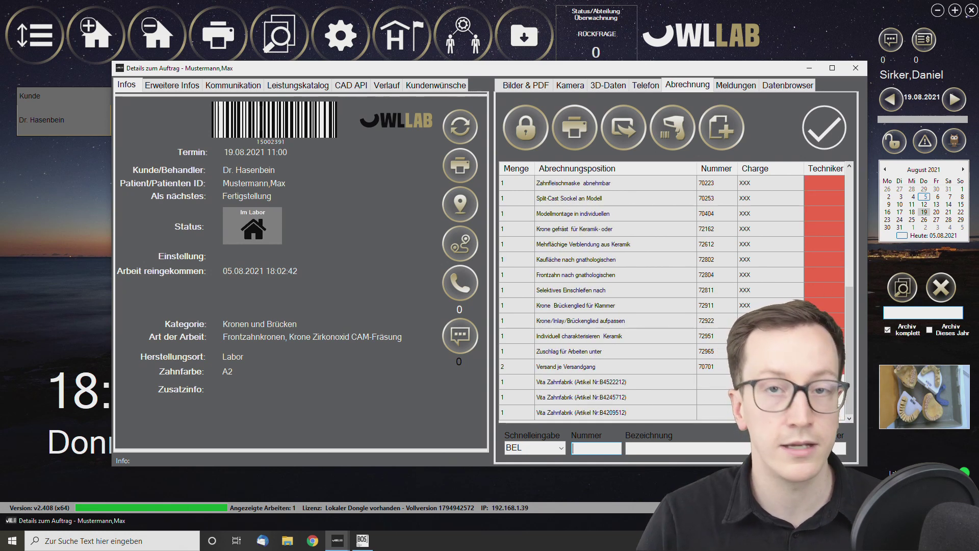
- Export the order's Materialnachweis as a PDF and display the order's images and PDF files
left_click(569, 136)
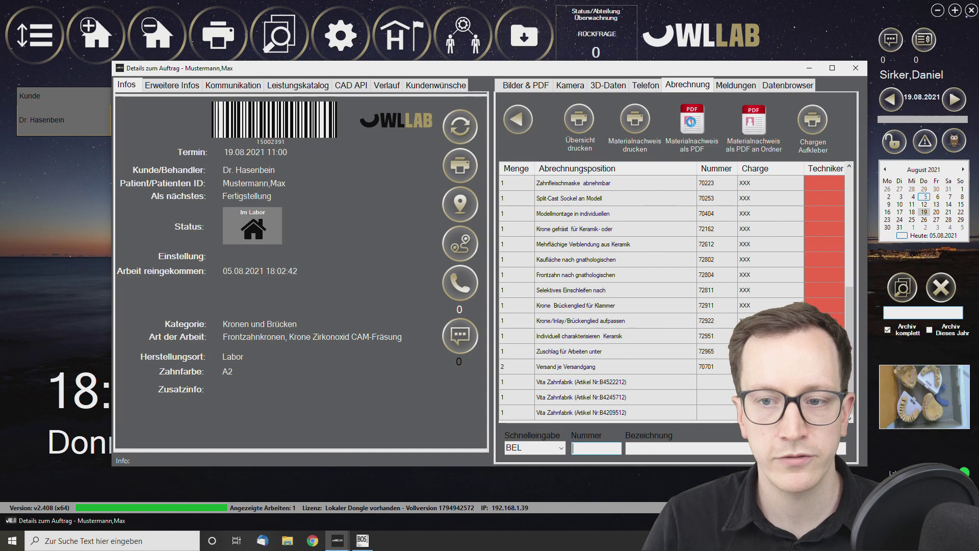
left_click(692, 127)
left_click(528, 85)
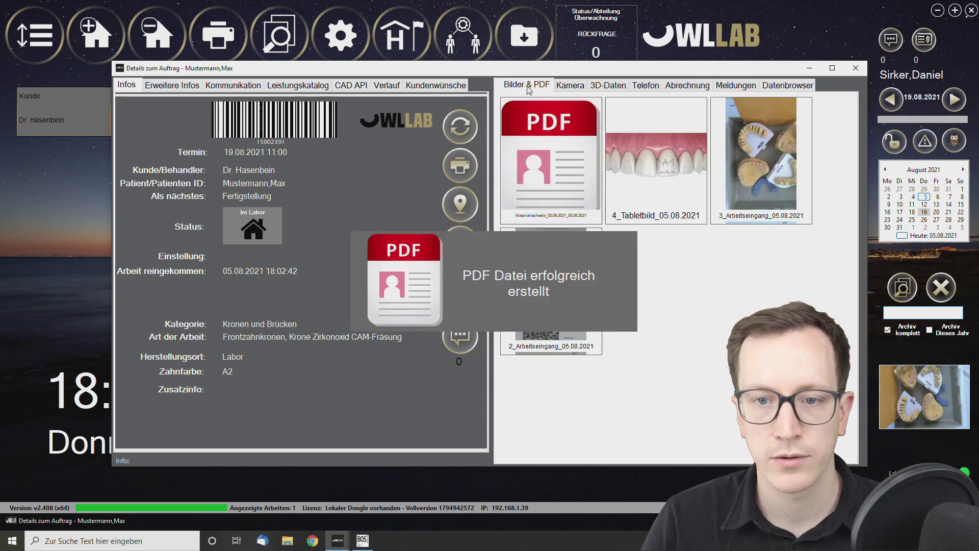
- Open the Materialnachweis PDF, read through the declaration of conformity with its material batches, and close it
double_click(544, 144)
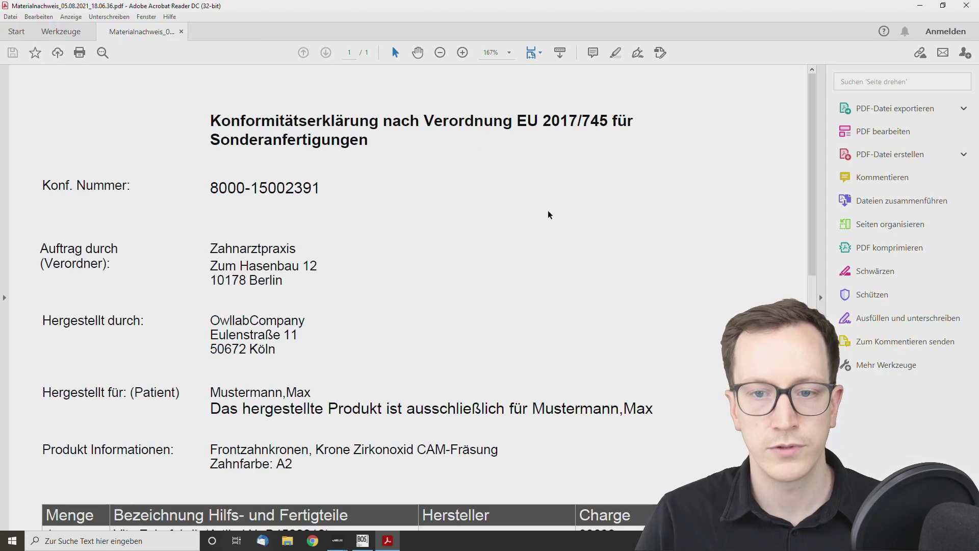
scroll(517, 245, "down", 3)
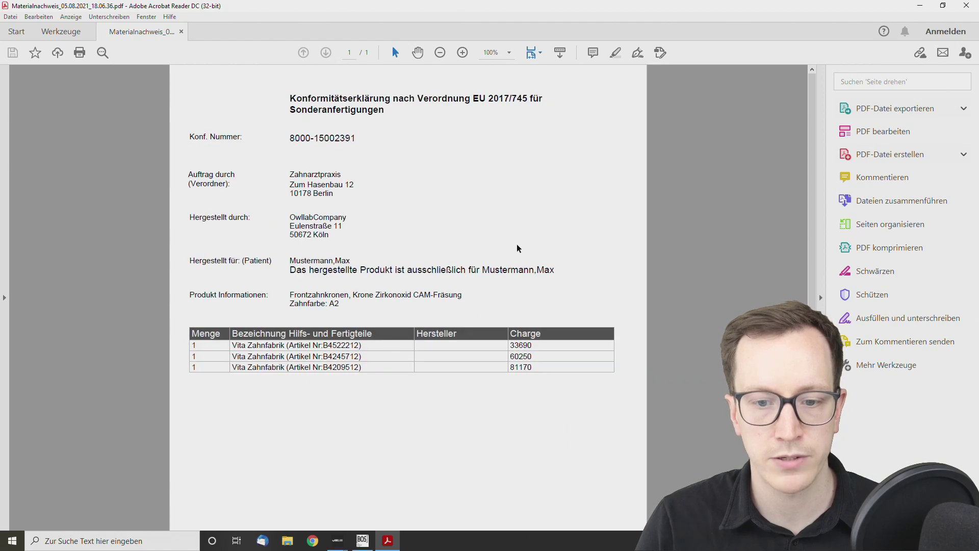
scroll(516, 248, "down", 1)
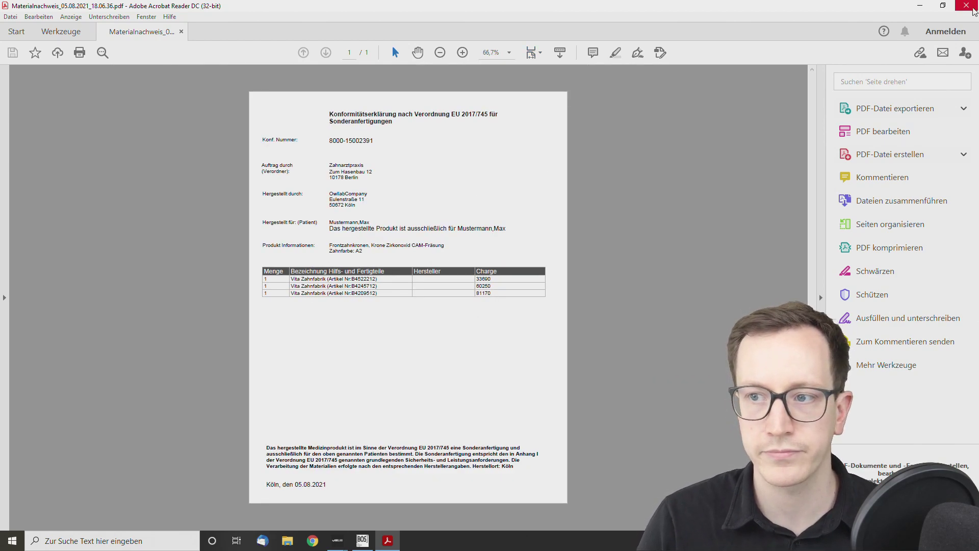
left_click(972, 8)
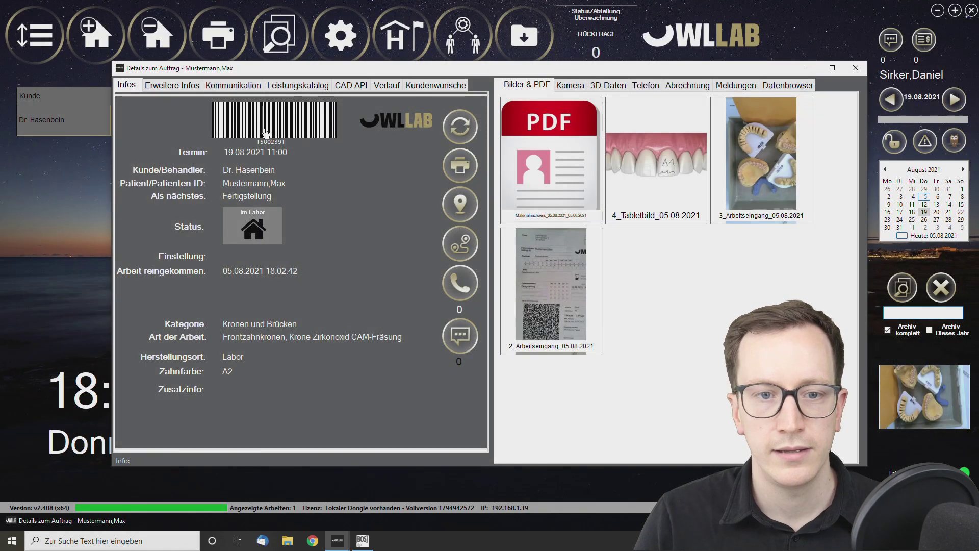
- Open the dentist's chat in the Threema messenger and save the received tooth photo to the order's pictures
left_click(236, 86)
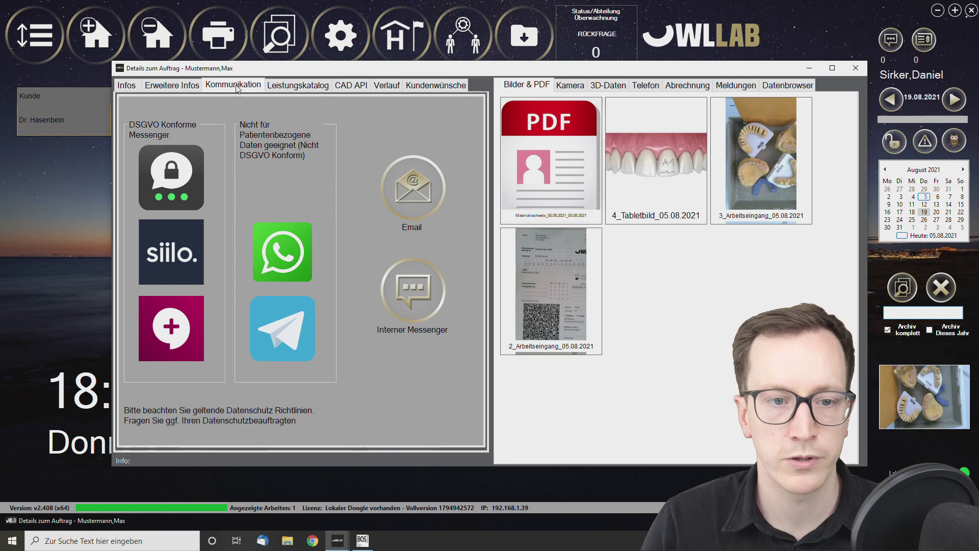
left_click(177, 177)
left_click(308, 217)
key("Return")
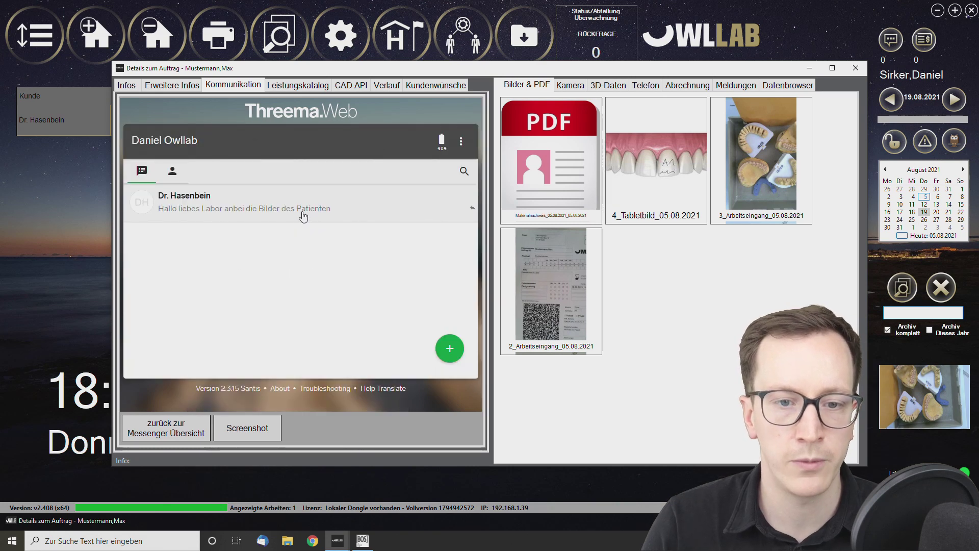
left_click(304, 215)
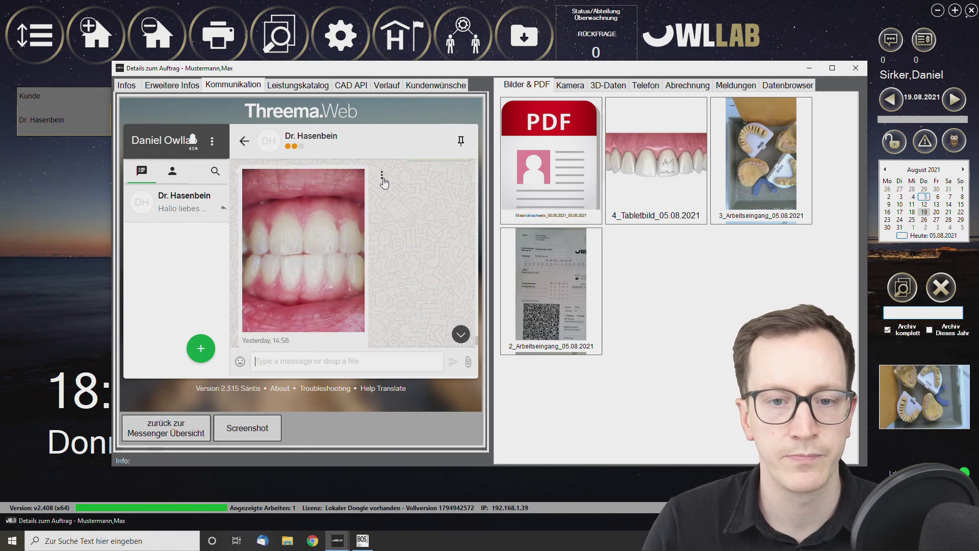
left_click(382, 176)
left_click(340, 249)
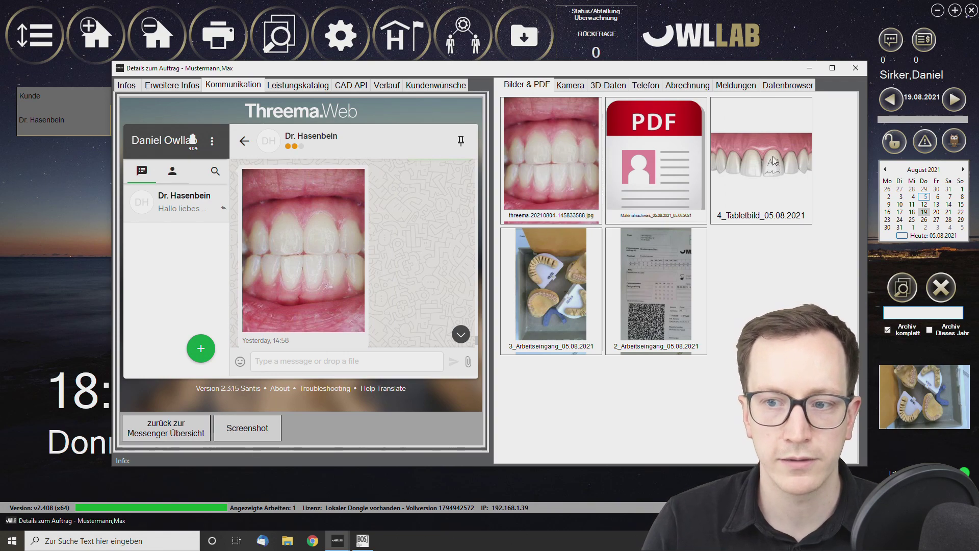
- Send the annotated 4_Tabletbild picture and the Materialnachweis PDF to the dentist in the Threema chat
left_click_drag(729, 178, 332, 213)
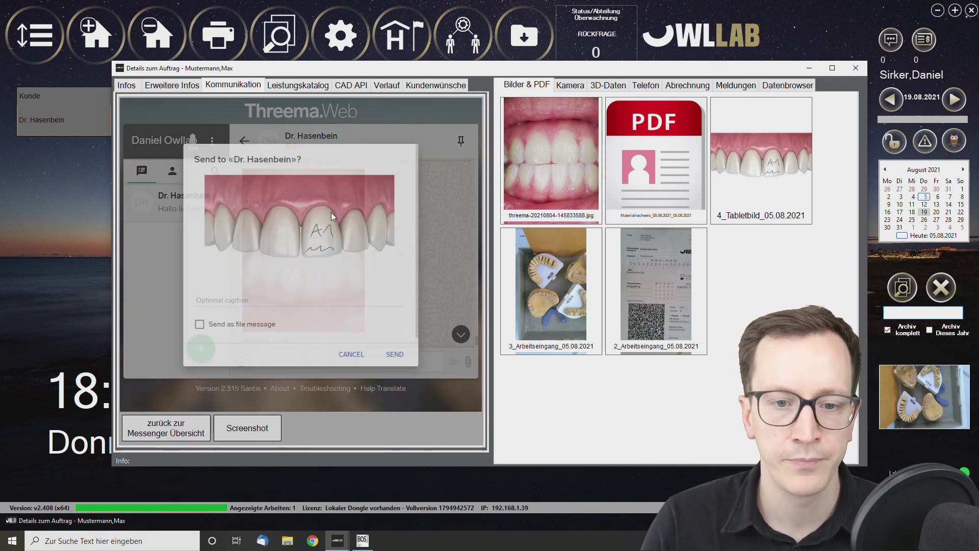
left_click(408, 365)
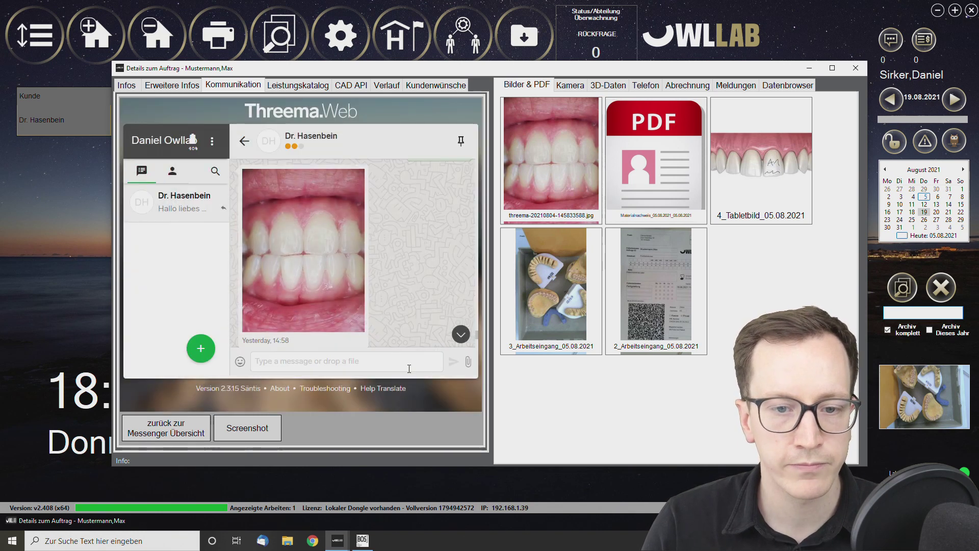
scroll(327, 295, "down", 1)
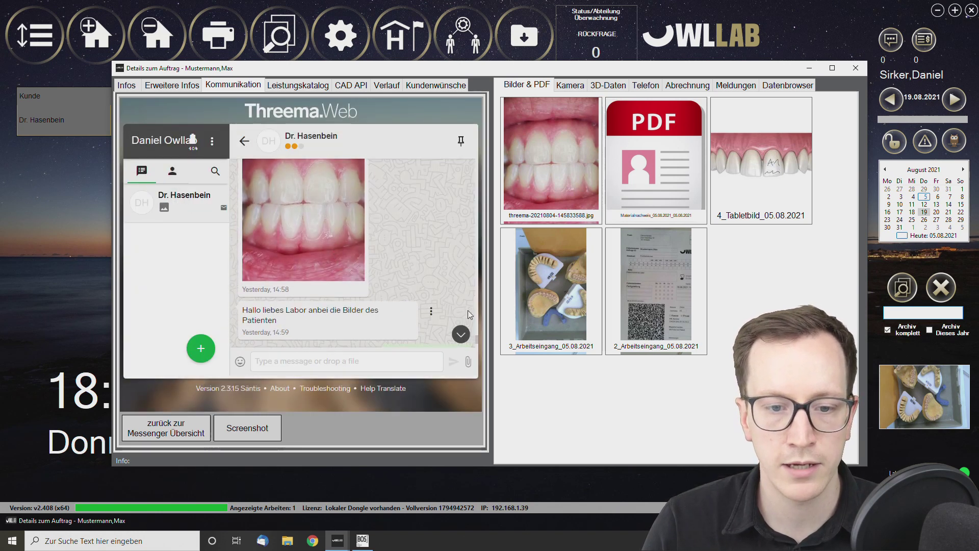
scroll(372, 265, "down", 2)
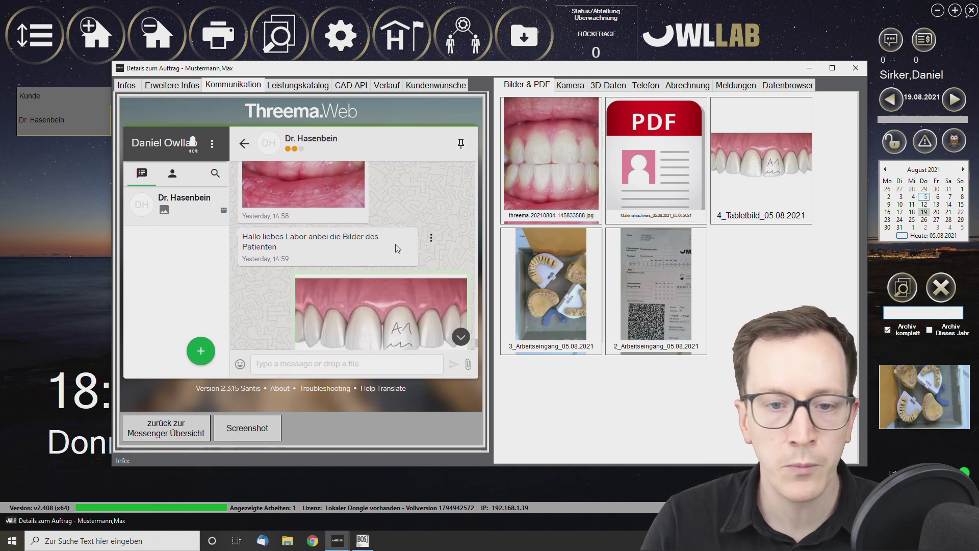
left_click_drag(597, 164, 376, 224)
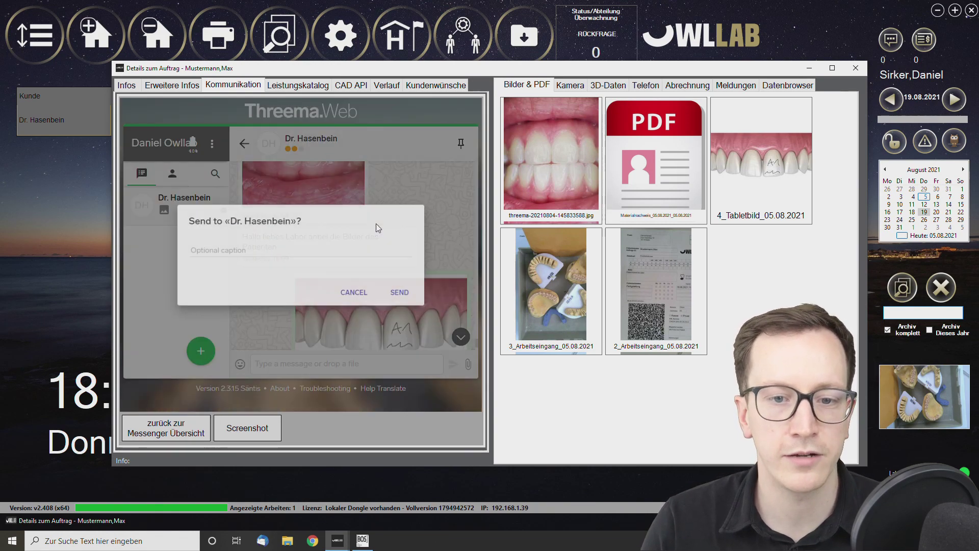
left_click(416, 300)
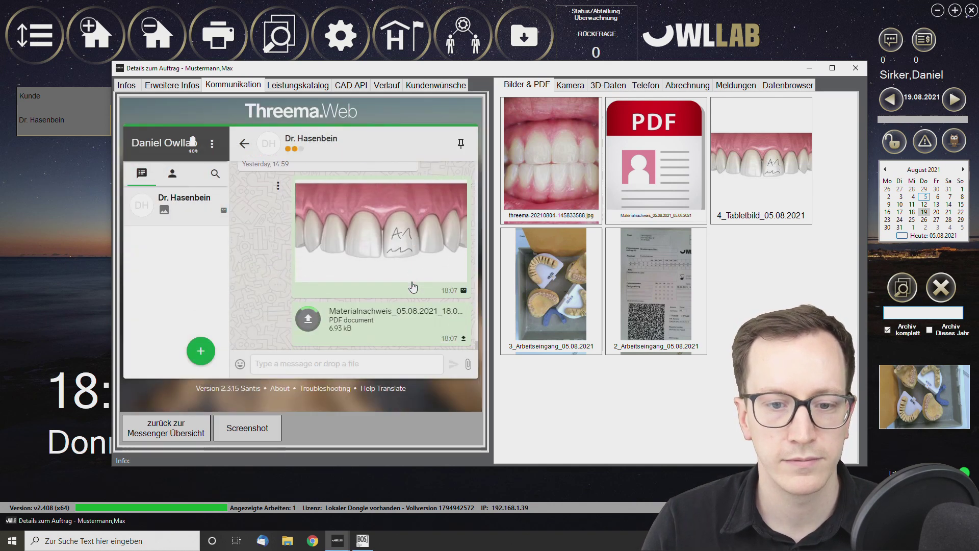
- Leave the chat, look at the order's Leistungskatalog and CAD API sections, and close the order details
left_click(166, 429)
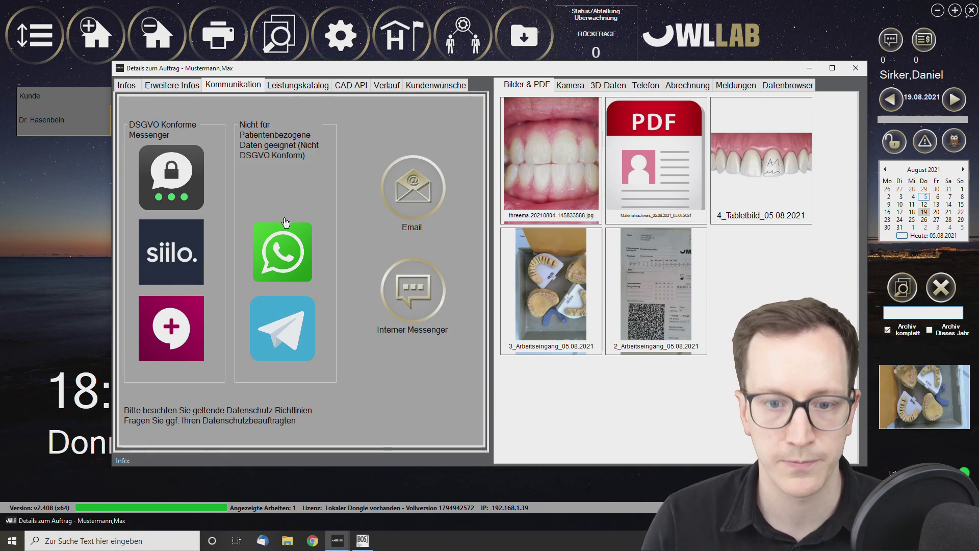
left_click(309, 89)
left_click(361, 87)
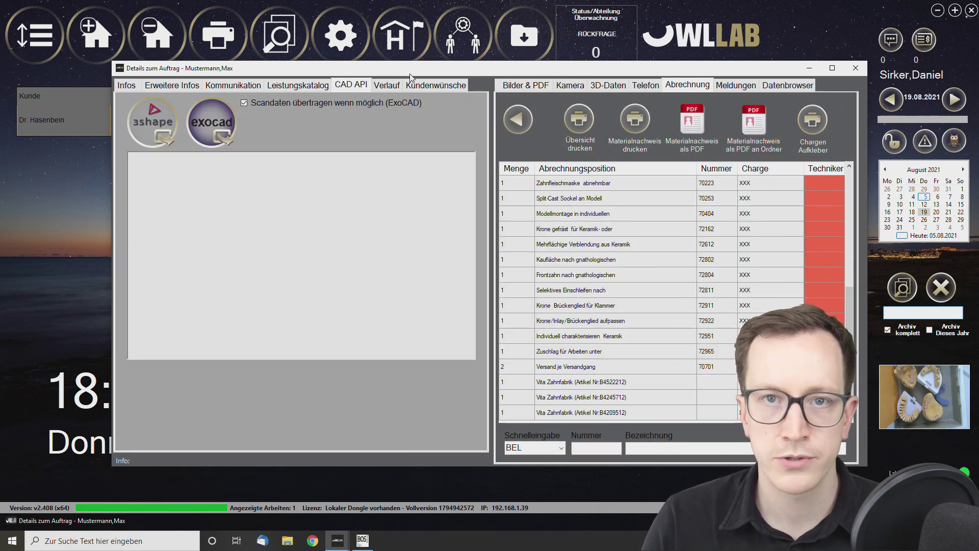
left_click(855, 69)
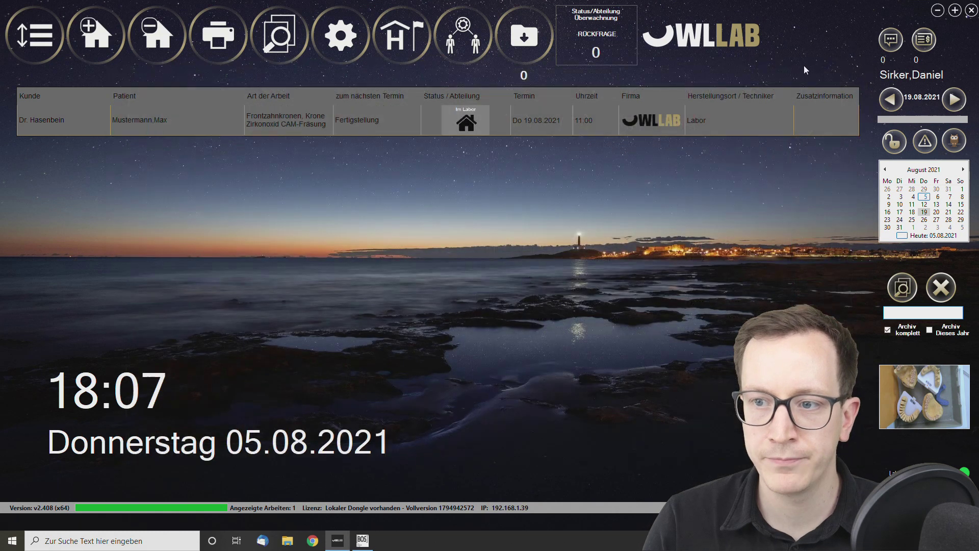
- List the orders for 05.08.2021 and open the 3D data of the OK ABS splint order
left_click(33, 45)
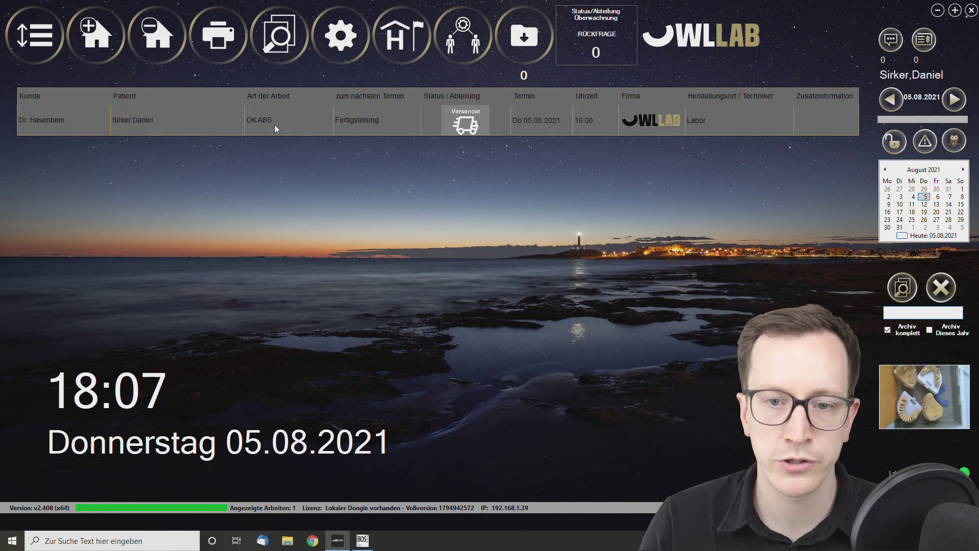
double_click(275, 125)
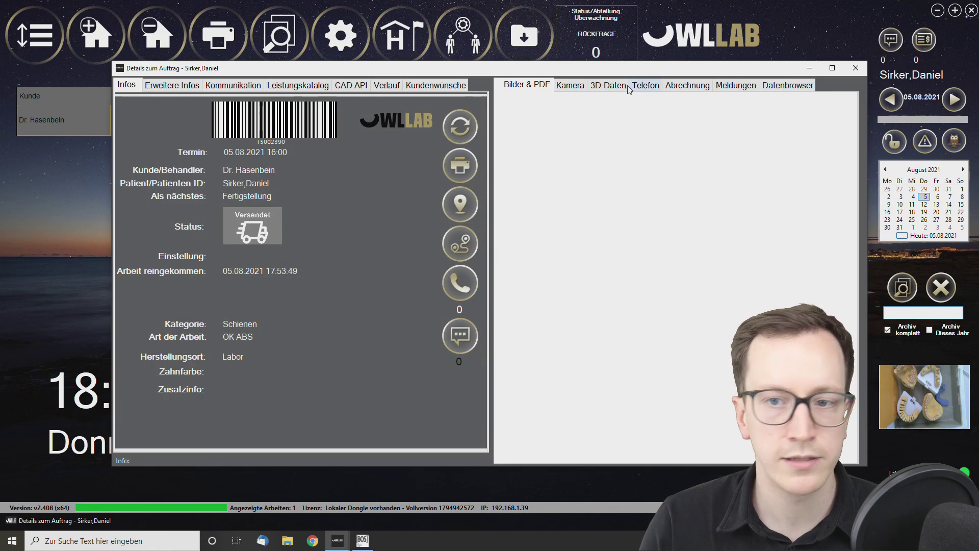
left_click(608, 85)
- Examine the splint model and the antagonist scan from different angles in the 3D viewer
left_click_drag(671, 219, 617, 332)
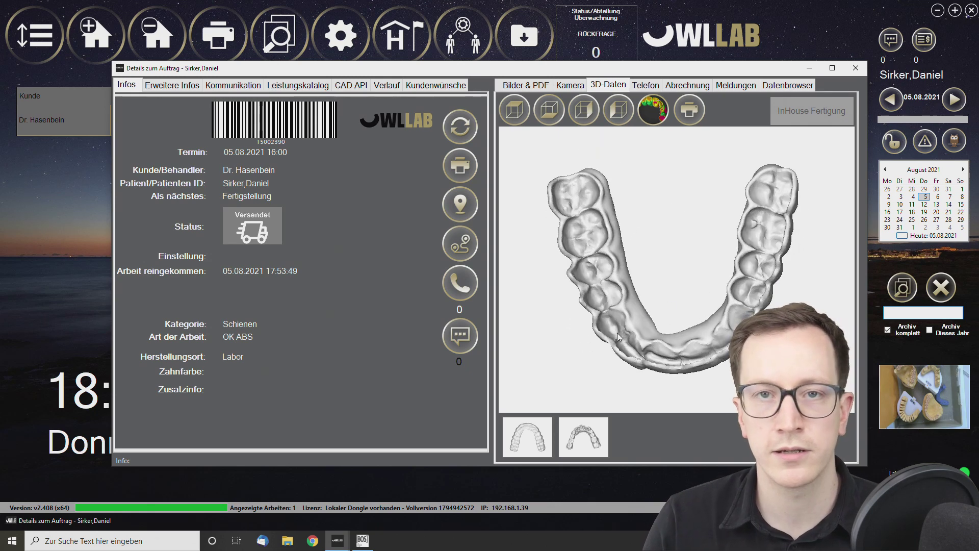
left_click(589, 441)
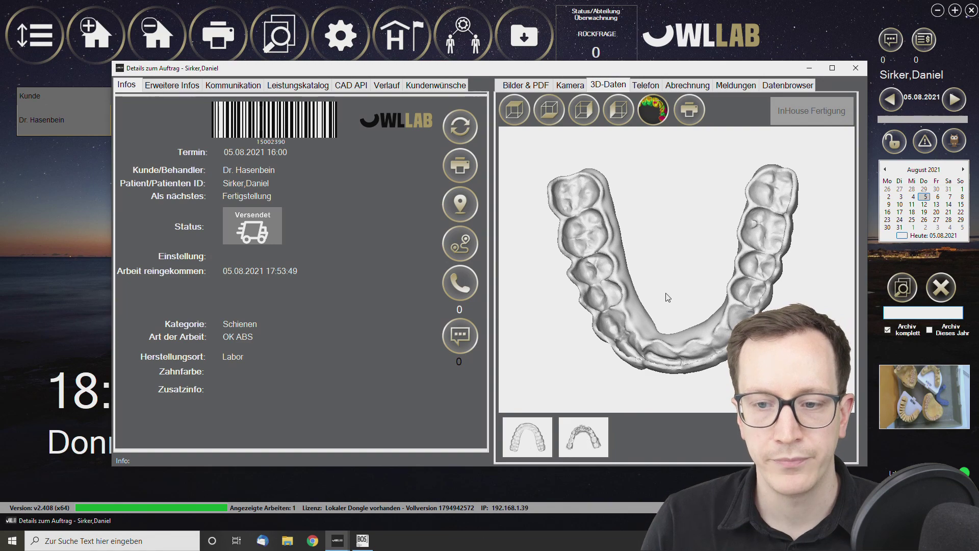
left_click_drag(671, 322, 660, 218)
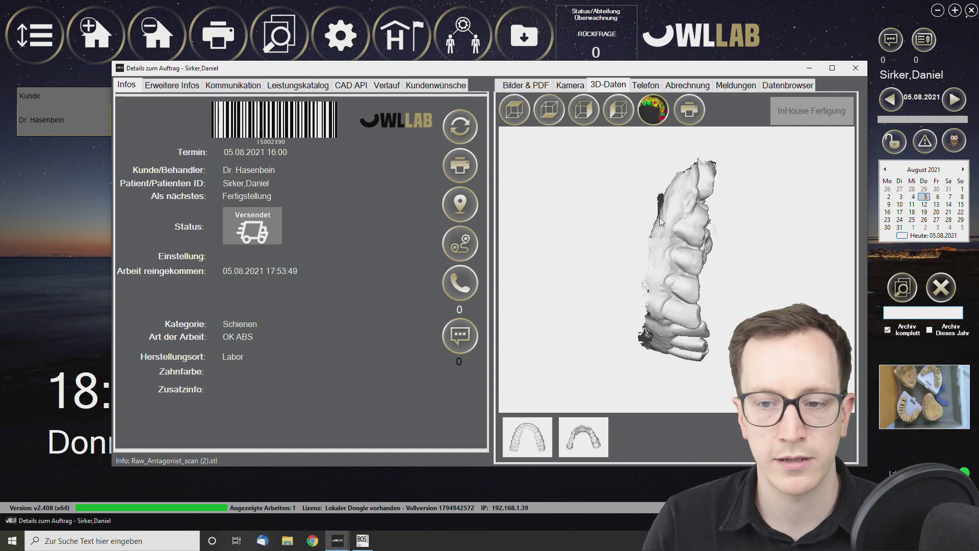
- Open InHouse Fertigung for the order and leave only the 2_ImportDatei file selected, with Raw_Antagonist_scan (2) deselected
left_click(801, 121)
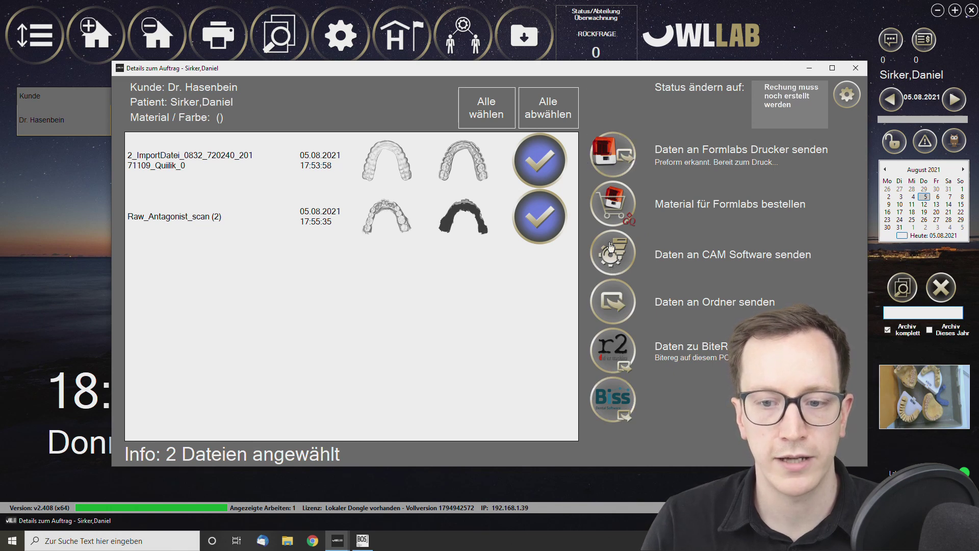
left_click(526, 175)
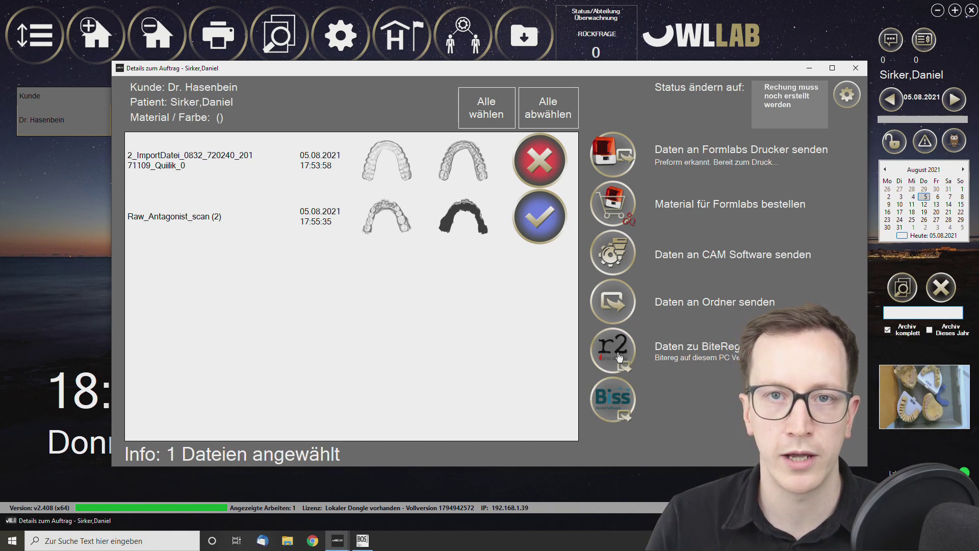
left_click(528, 163)
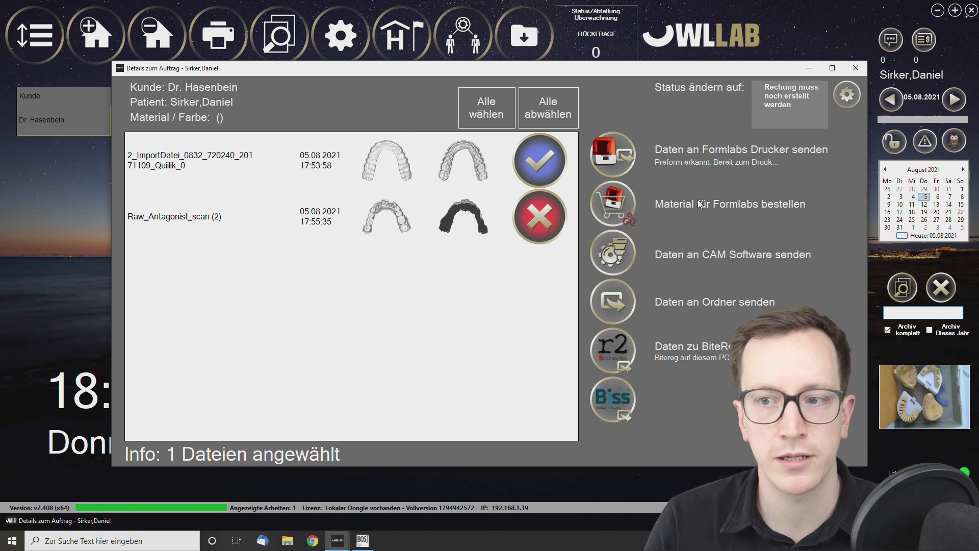
- Leave InHouse Fertigung, look at the splint order's CAD API section, and close the order details
left_click(856, 68)
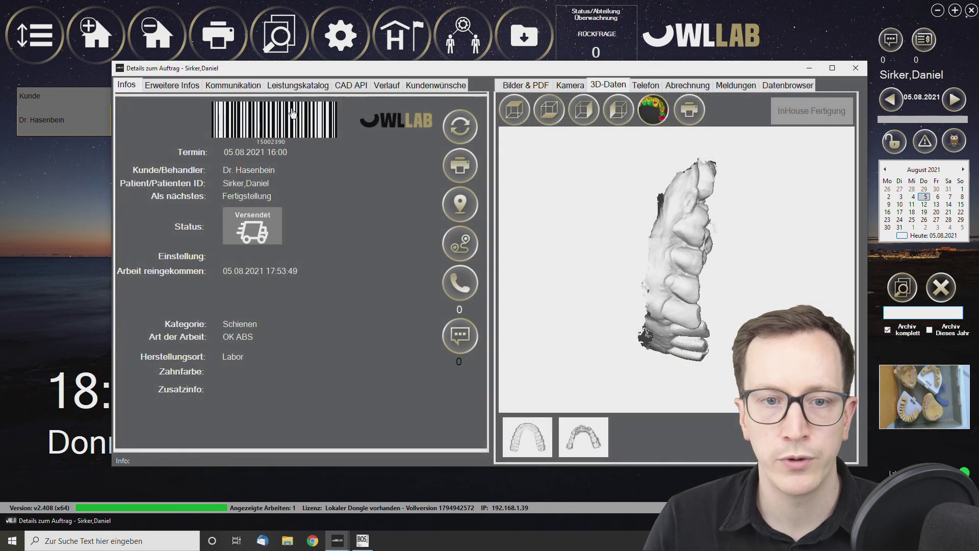
left_click(350, 87)
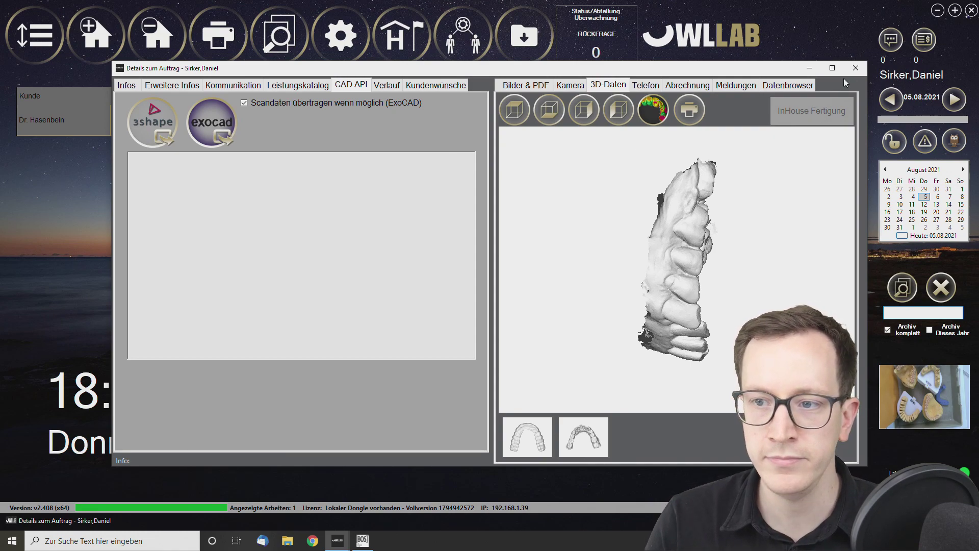
left_click(856, 70)
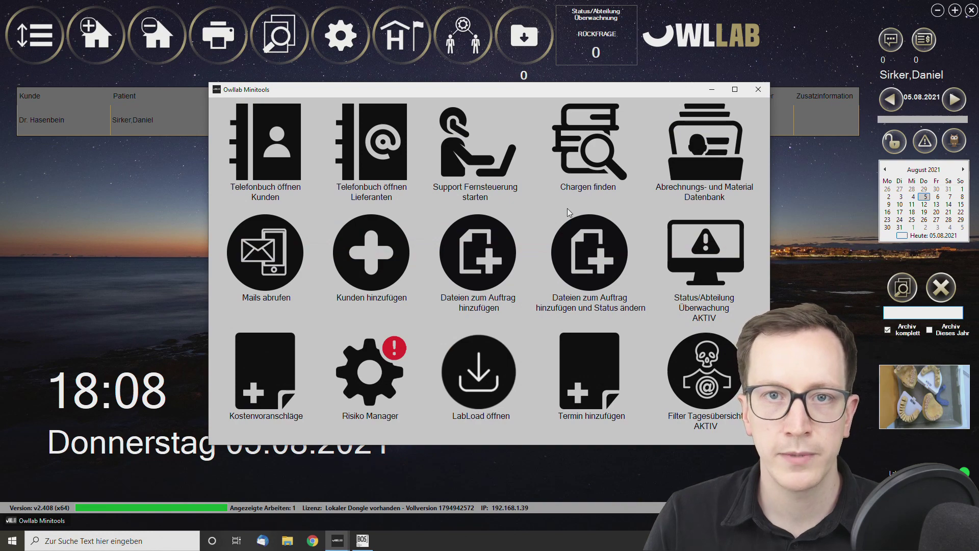
- Open the Risikomanagement Akte in the Risiko Manager and set the active company to OwllabCompany
left_click(366, 393)
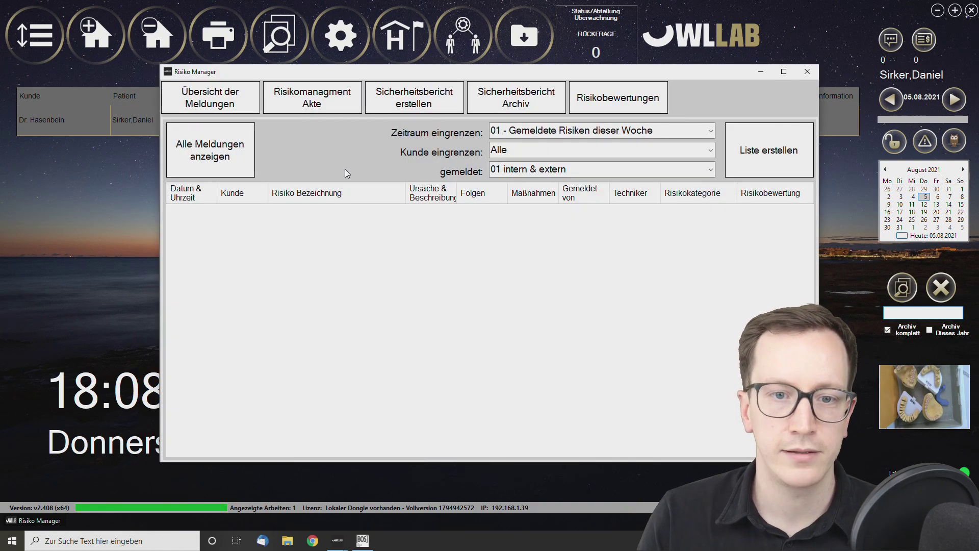
left_click(321, 104)
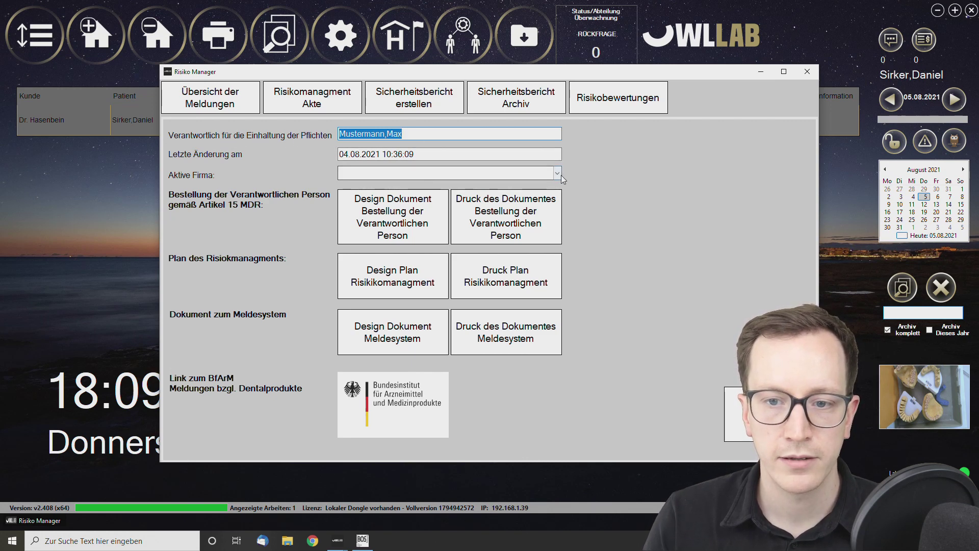
left_click(432, 174)
left_click(361, 187)
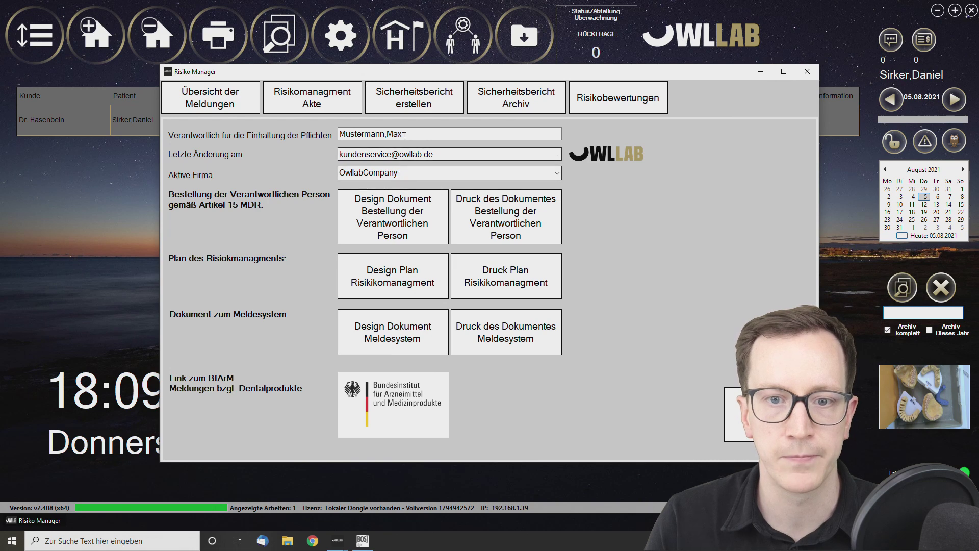
- Examine the Sicherheitsbericht creation form through to its end and the Risikobewertungen list, and close the Risiko Manager
left_click(408, 105)
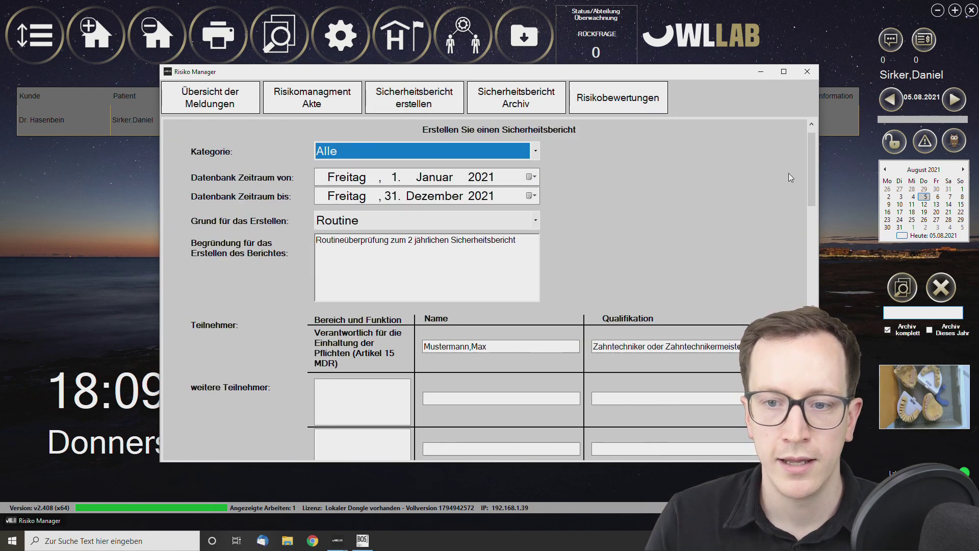
left_click_drag(809, 145, 808, 191)
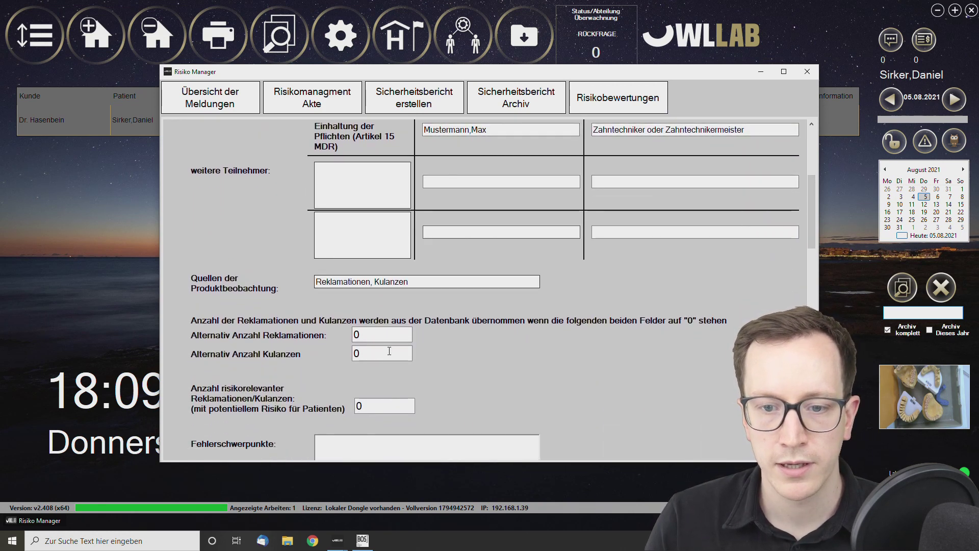
left_click_drag(811, 225, 812, 245)
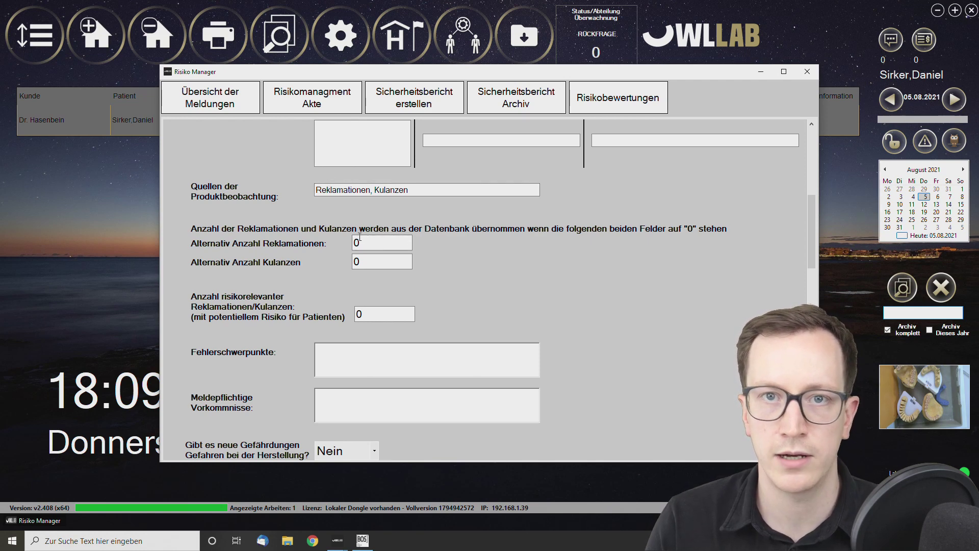
left_click_drag(814, 209, 812, 331)
scroll(492, 386, "down", 2)
scroll(492, 386, "down", 5)
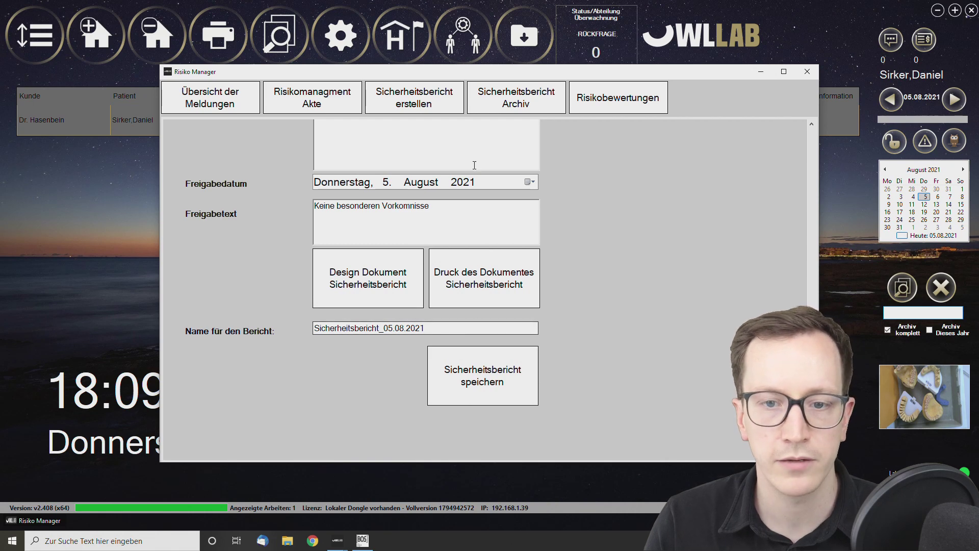
left_click(619, 105)
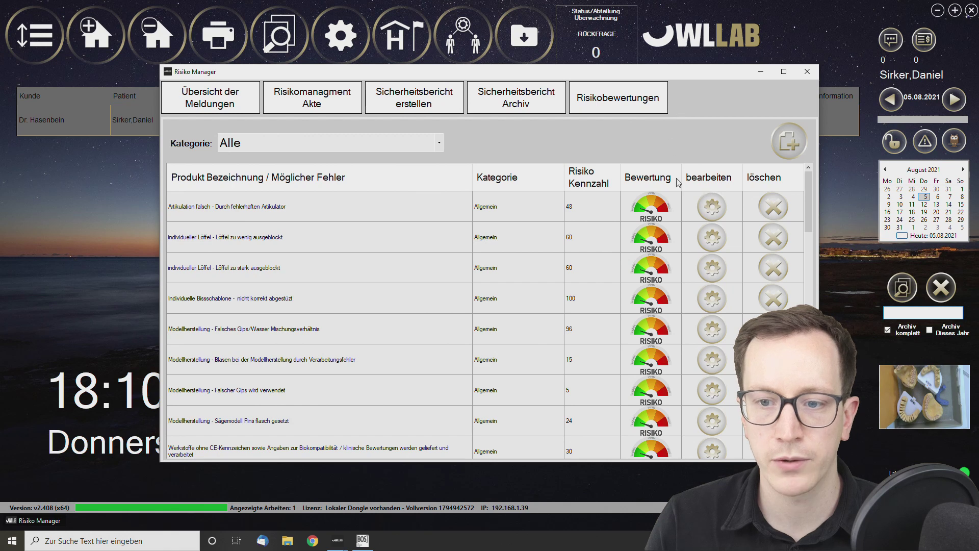
left_click(810, 75)
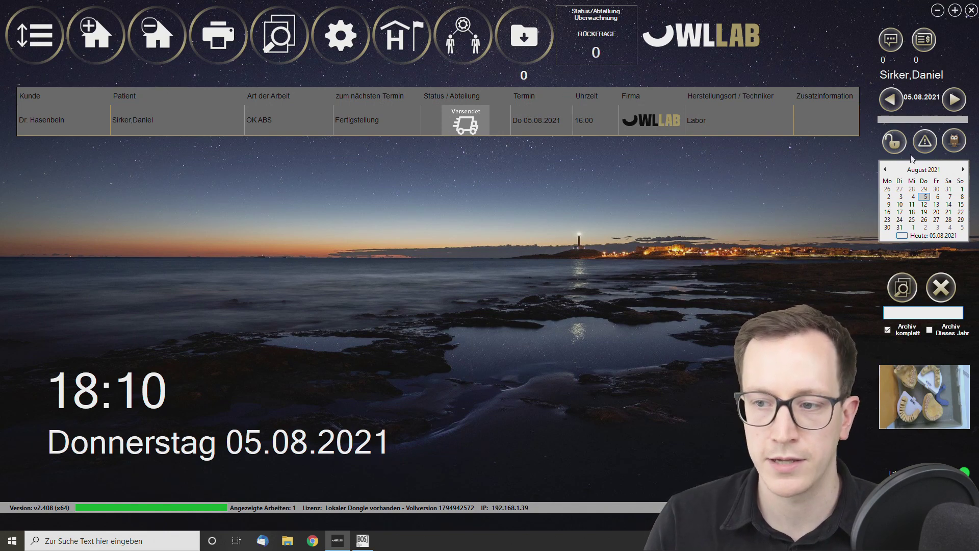
- List the orders for 19.08.2021 and open the Meldungen of the Frontzahnkronen zirconia crown order
left_click(924, 212)
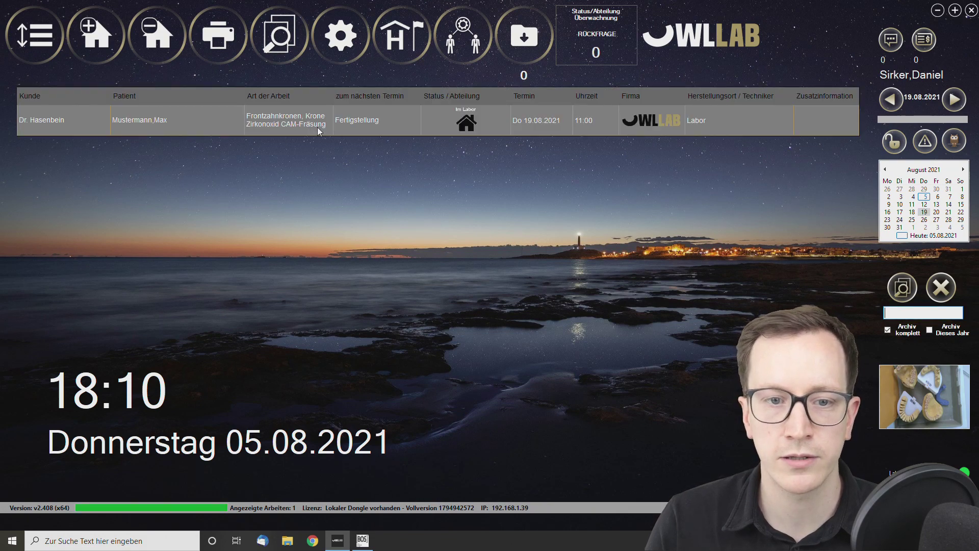
double_click(317, 127)
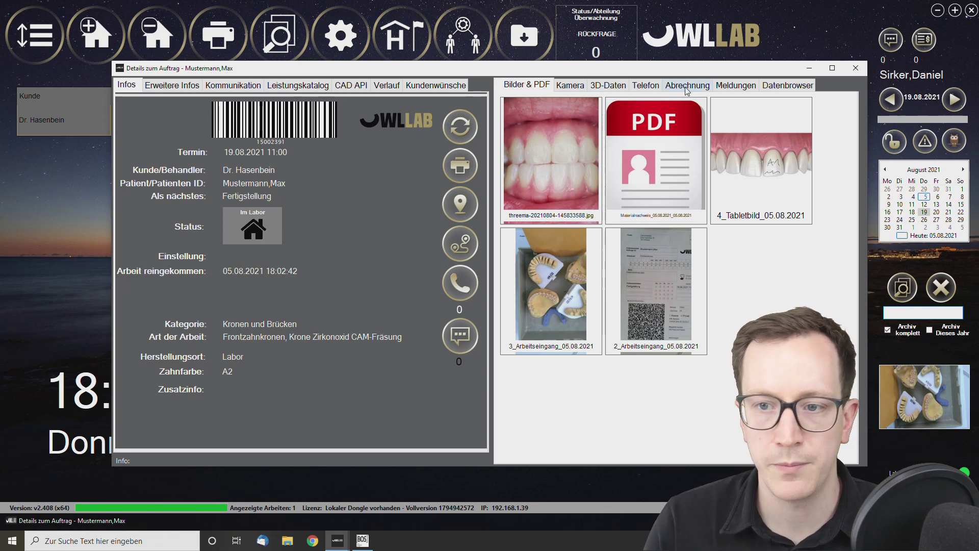
left_click(723, 89)
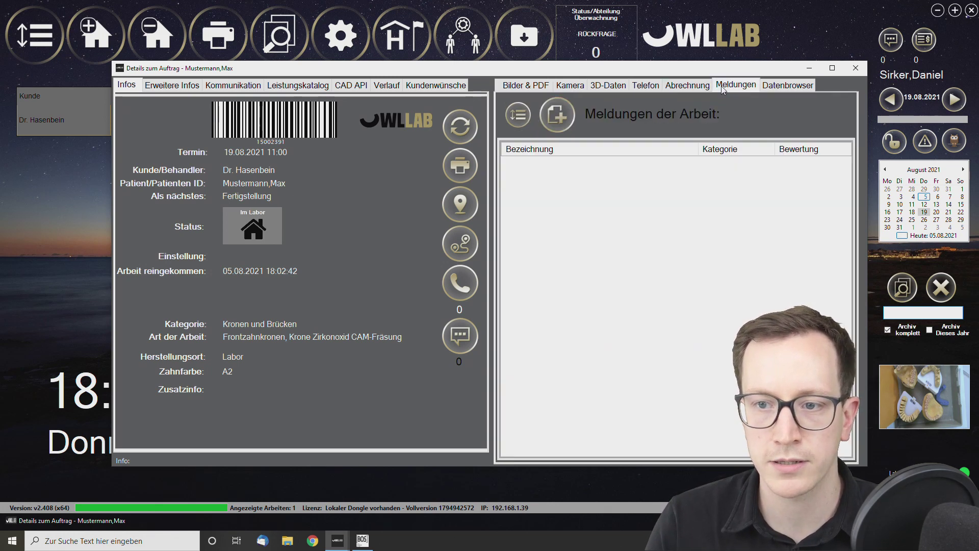
- Start a negative Meldung for Keramikabplatzungen bei CoCr Gerüsten with the cause "unklar", reported externally
left_click(563, 126)
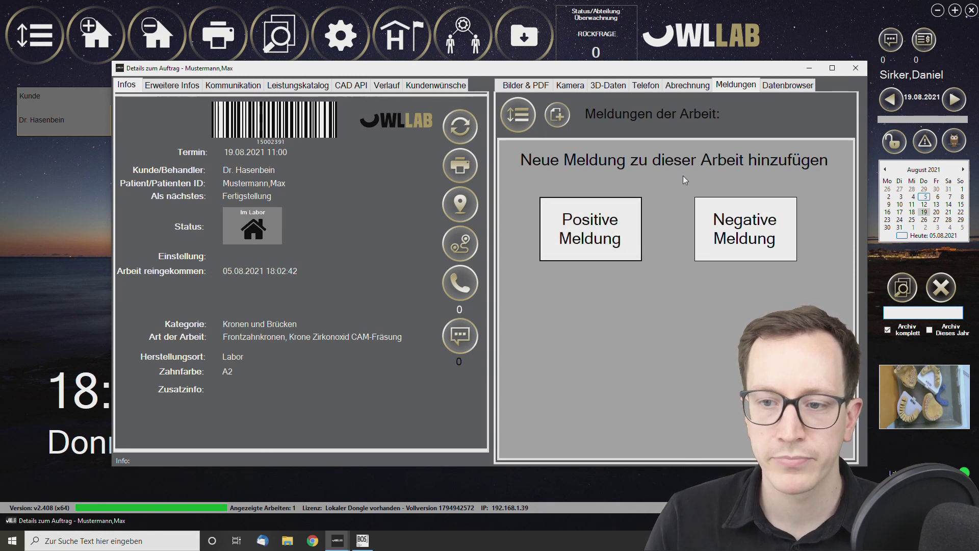
left_click(736, 233)
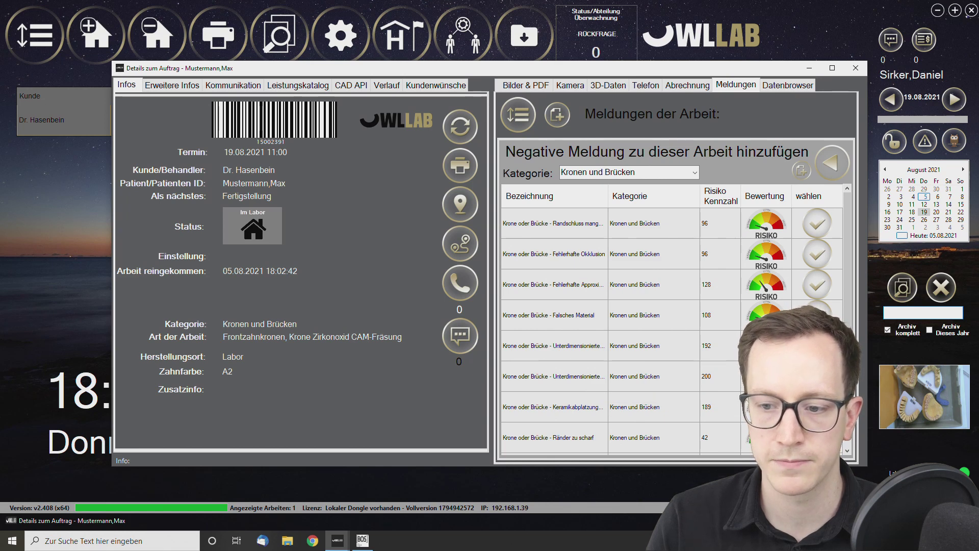
left_click(817, 407)
type("unklar")
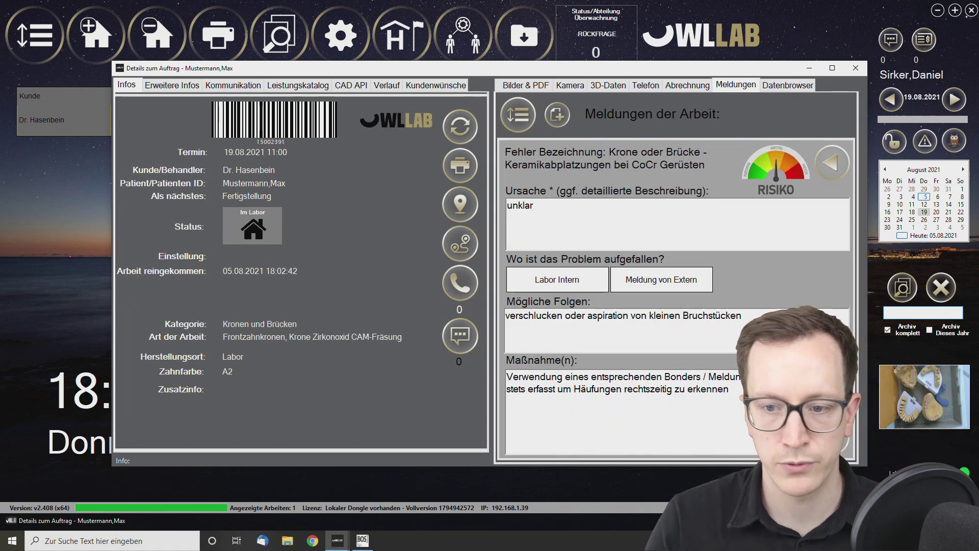
left_click(667, 271)
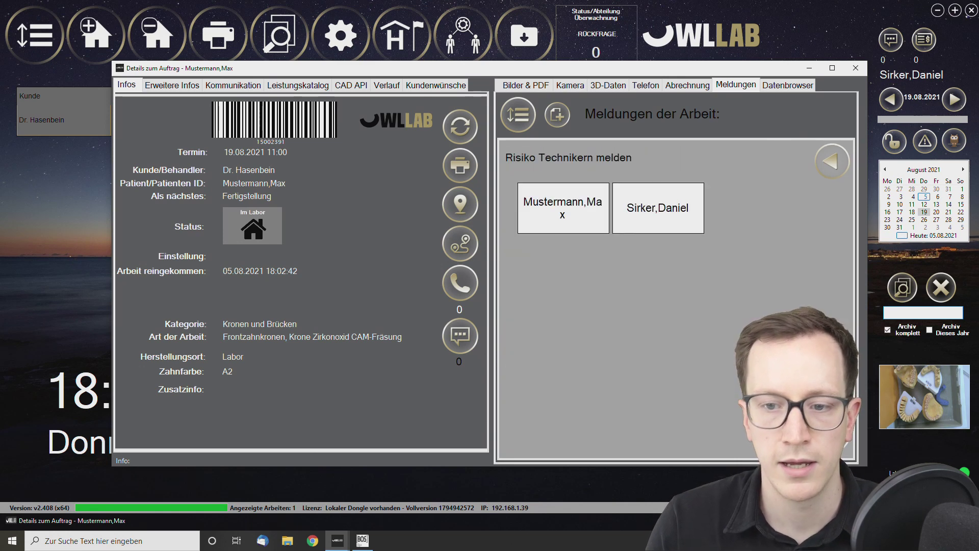
- Report the risk to the first listed technician with the correction instruction "auch neues gerüst", save it, and close the order
left_click(564, 225)
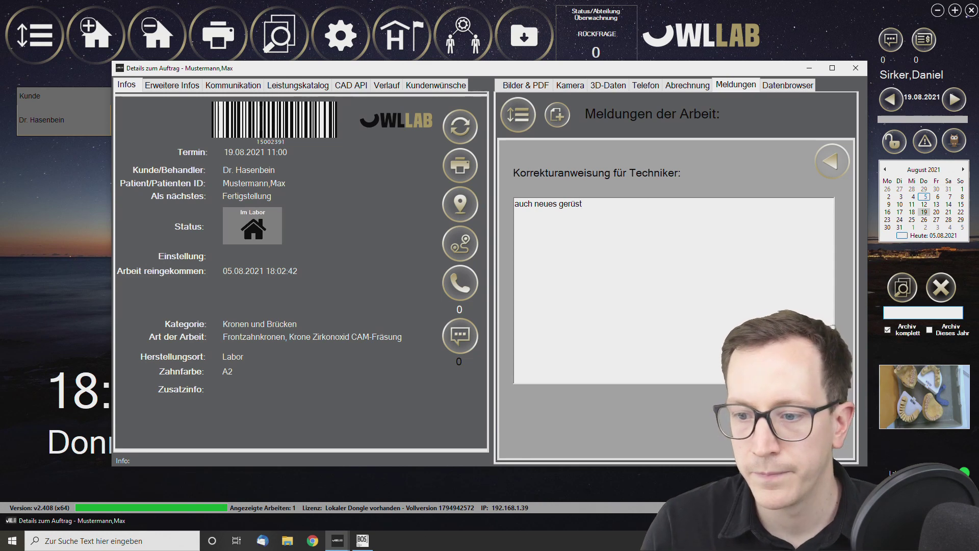
left_click(695, 406)
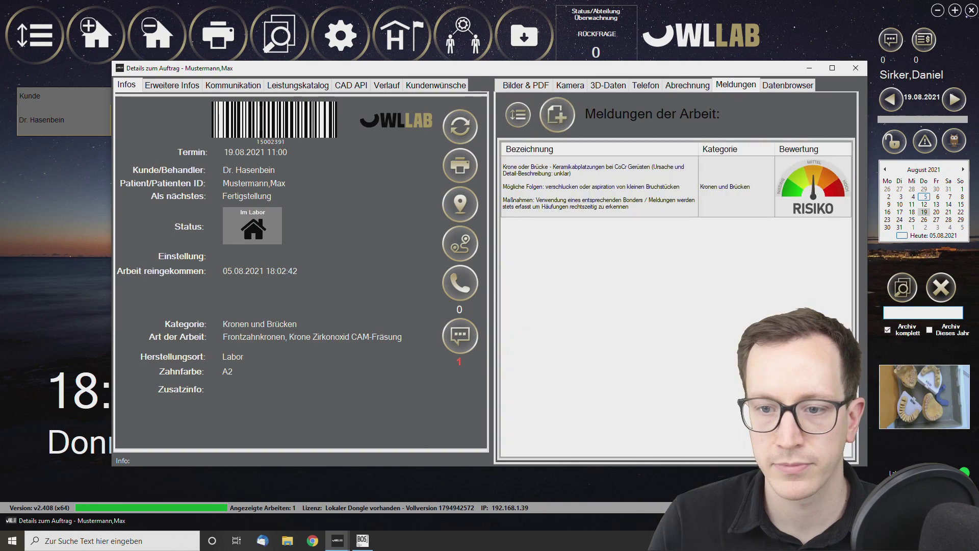
left_click(855, 70)
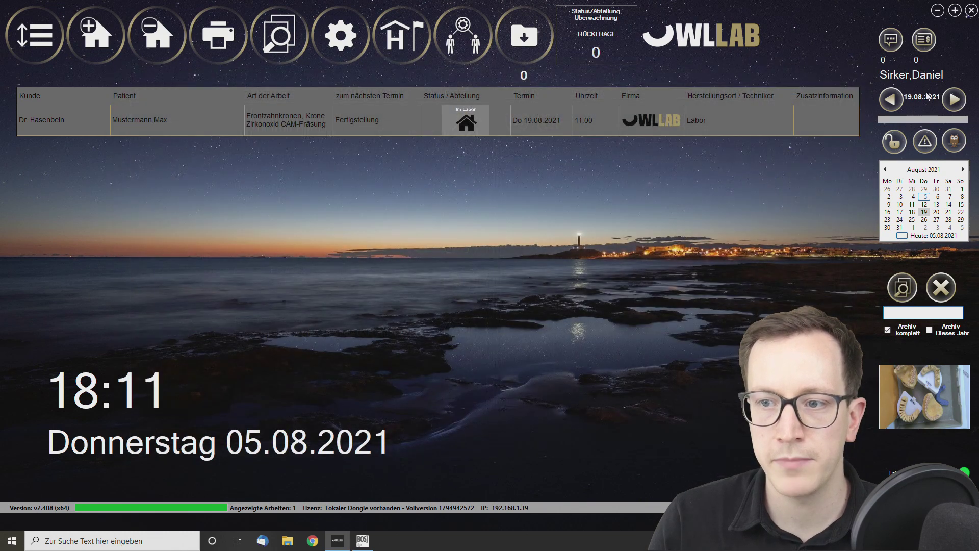
- Check this week's reported risks in the Risiko Manager's overview of Meldungen and close it
right_click(378, 354)
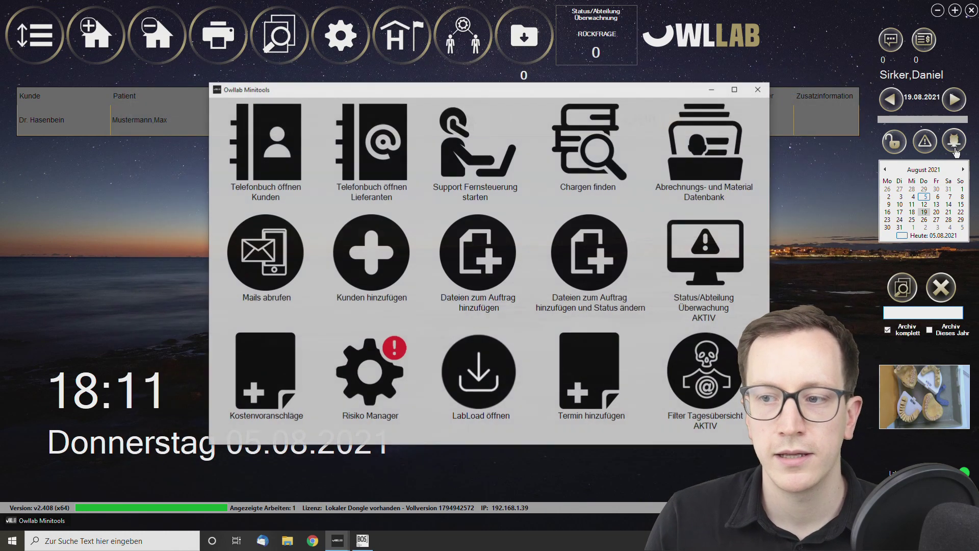
left_click(378, 383)
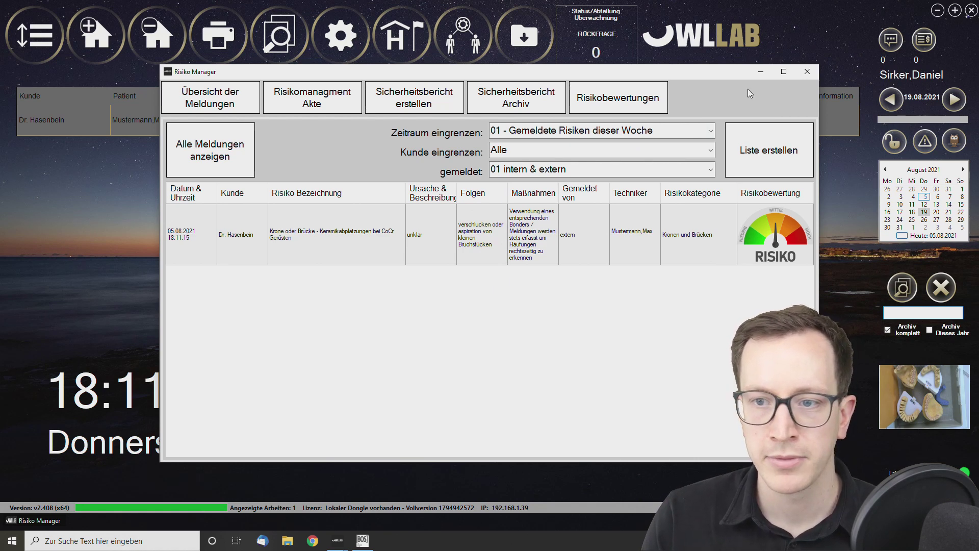
left_click(810, 69)
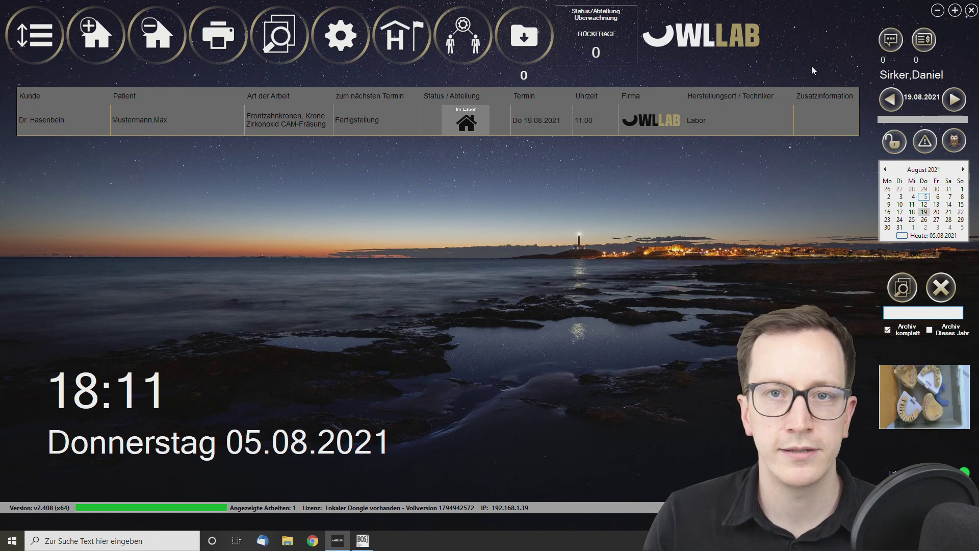